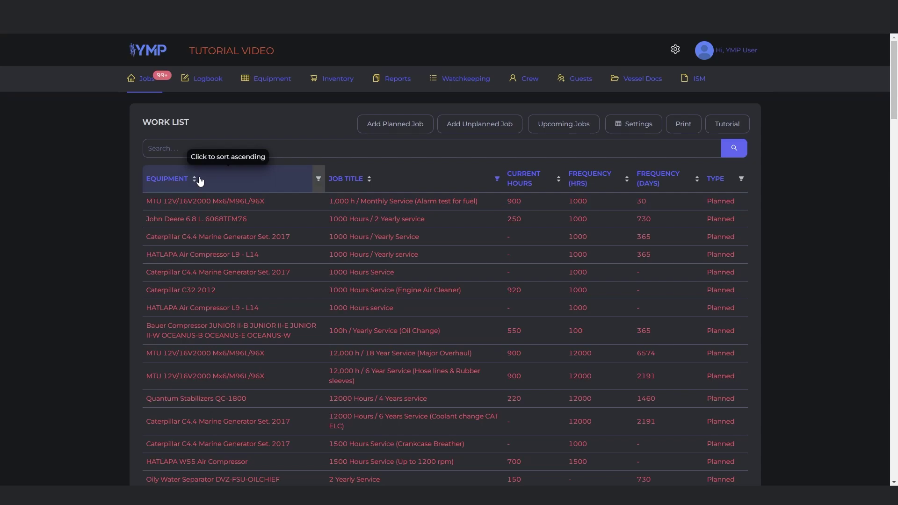
# - Examine the filter options of the Equipment, Job Title and Type columns in the work list
pyautogui.click(319, 180)
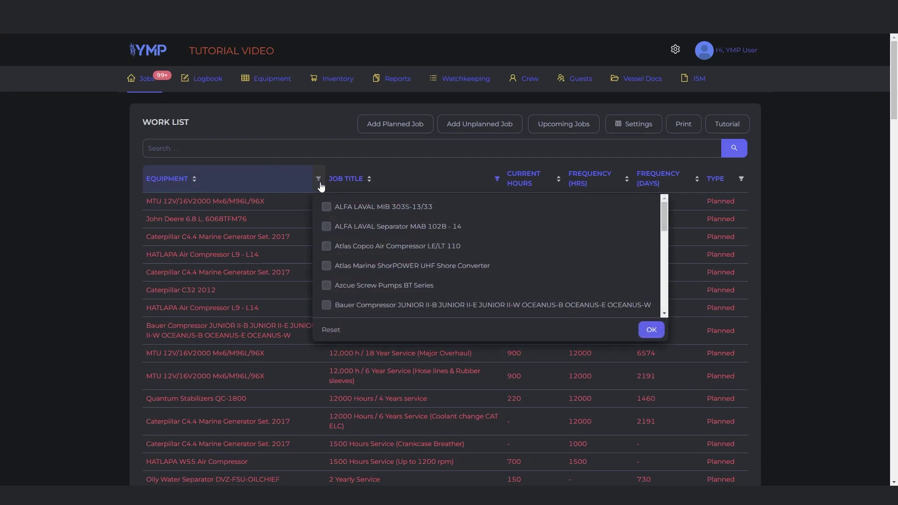
pyautogui.click(320, 181)
pyautogui.click(496, 179)
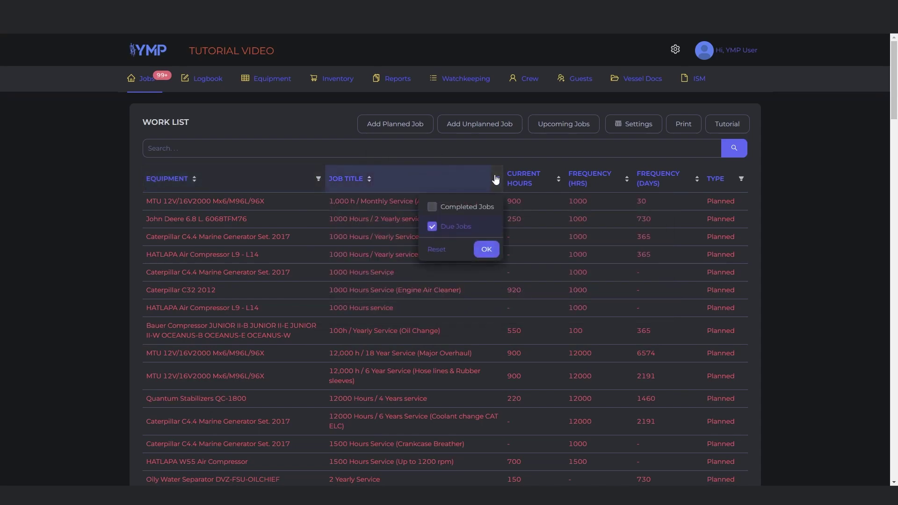
pyautogui.click(496, 179)
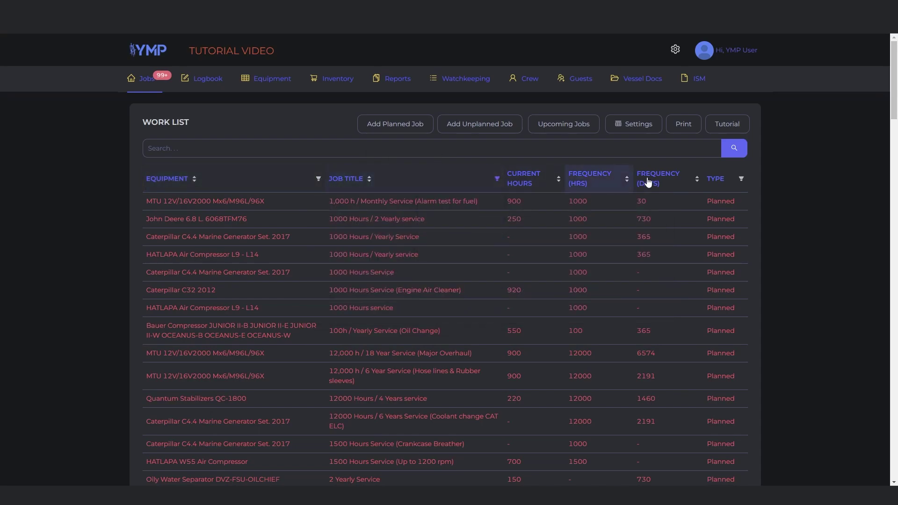
pyautogui.click(741, 181)
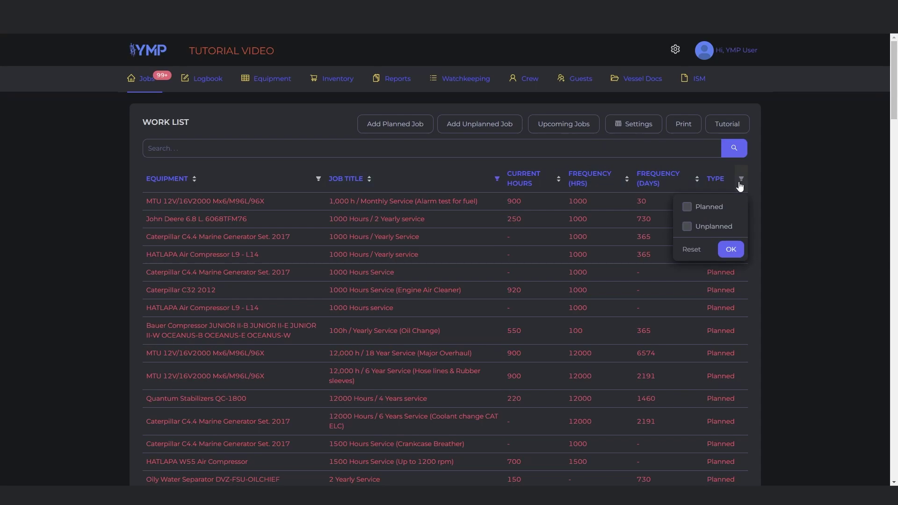
pyautogui.click(739, 186)
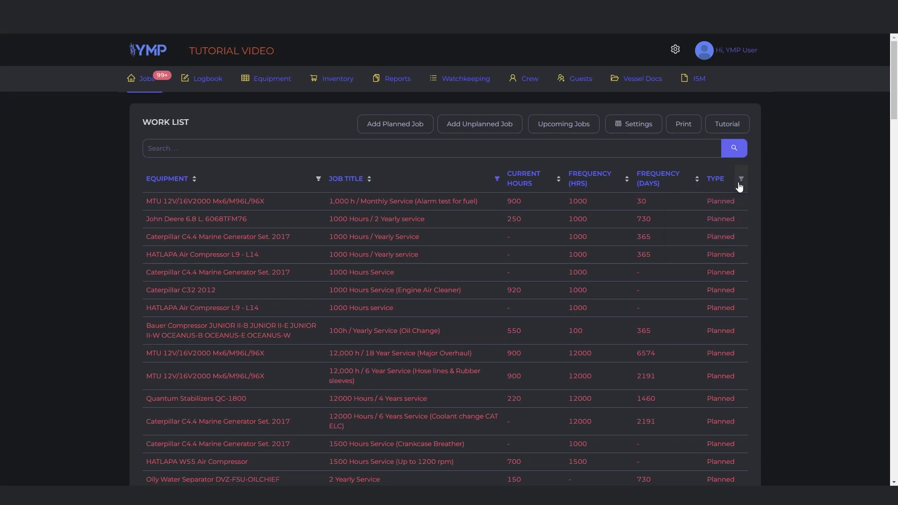
# - Hide the Type column in the work list's table header settings and show it again
pyautogui.click(646, 132)
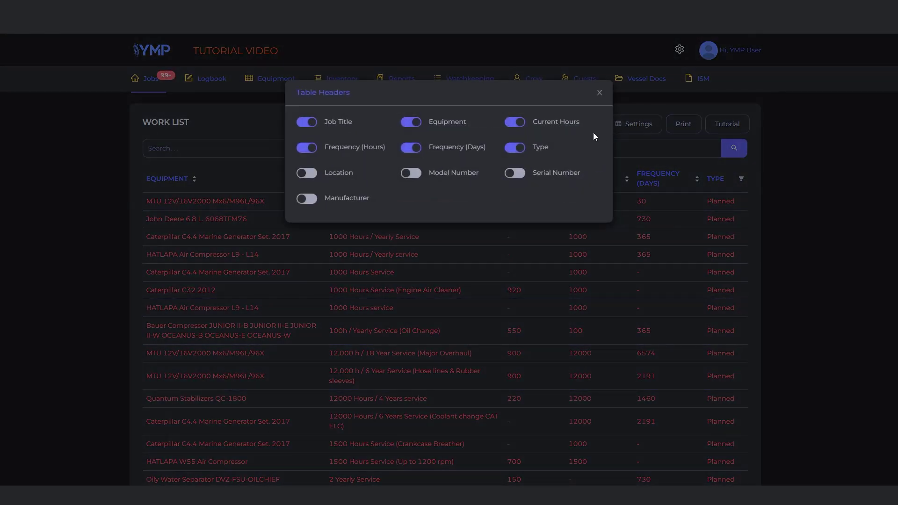
pyautogui.click(515, 149)
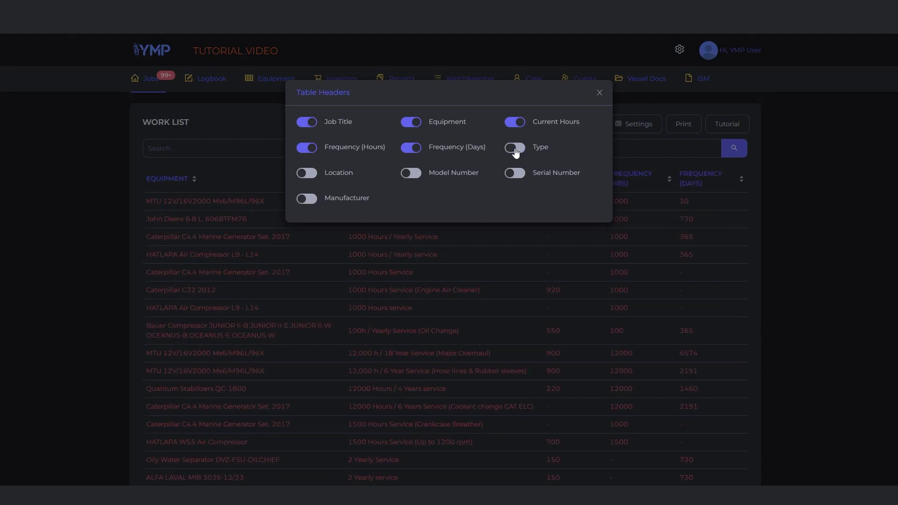
pyautogui.click(515, 149)
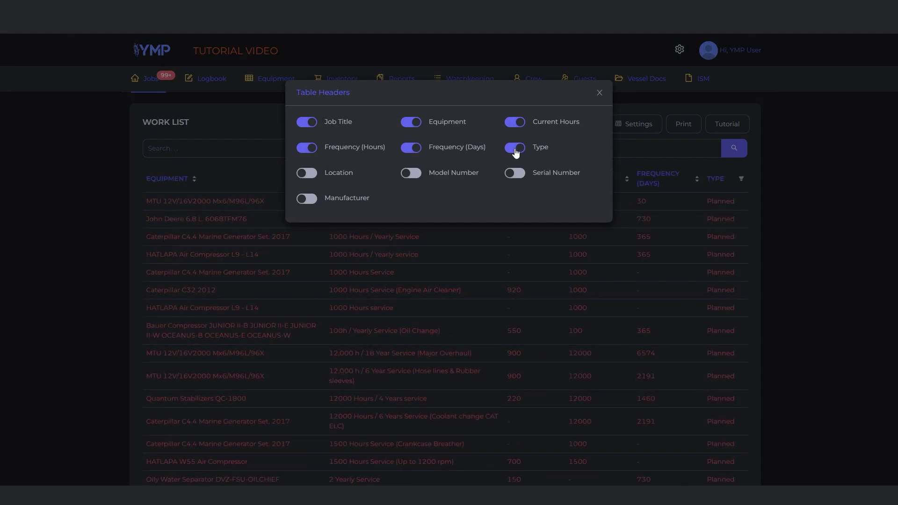
pyautogui.click(601, 92)
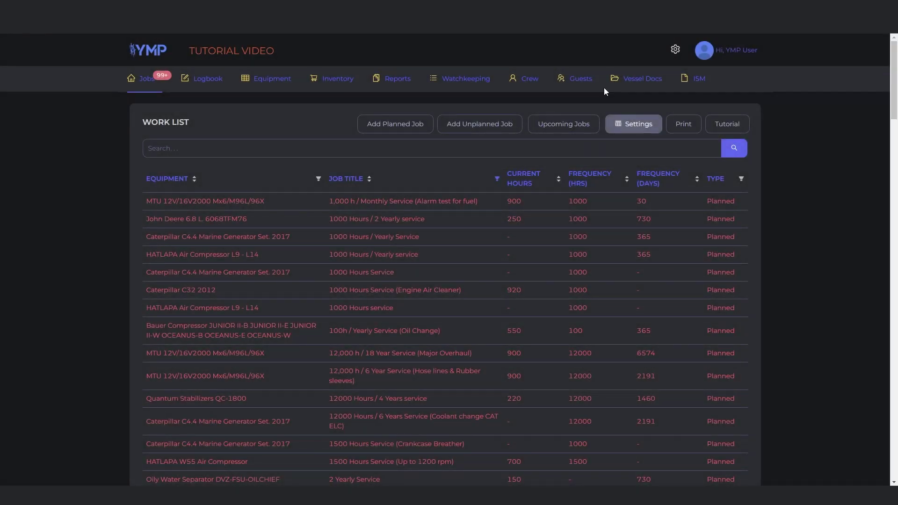
# - Print the work list with table size Middle and a table margin of 9
pyautogui.click(680, 124)
pyautogui.click(280, 141)
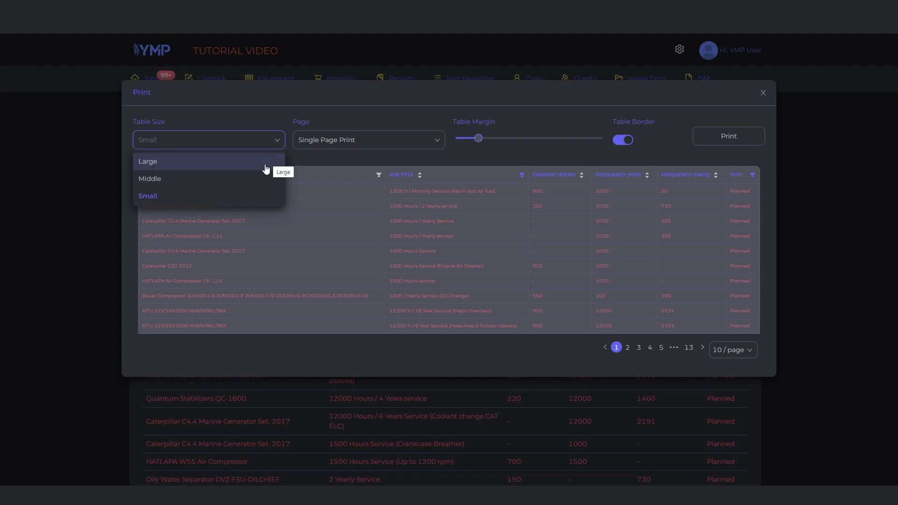
pyautogui.click(251, 186)
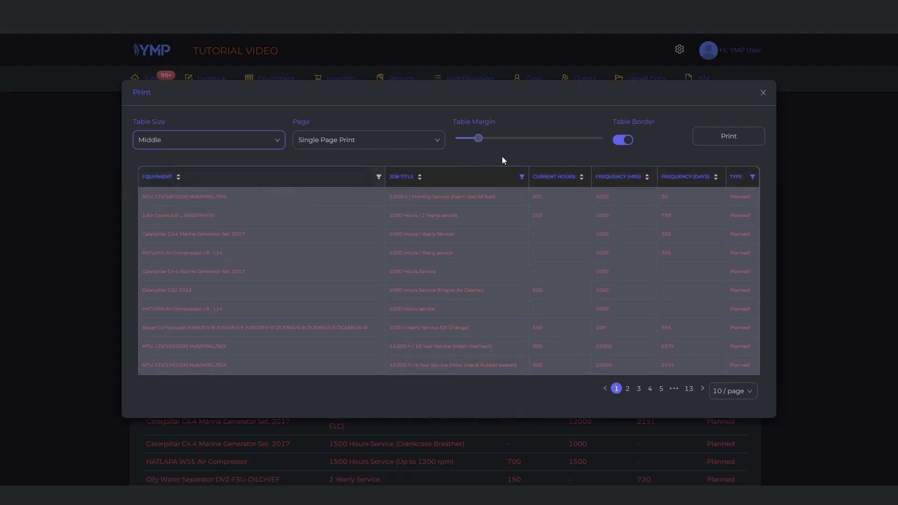
pyautogui.moveTo(480, 145)
pyautogui.mouseDown()
pyautogui.moveTo(488, 145)
pyautogui.moveTo(476, 146)
pyautogui.mouseUp()
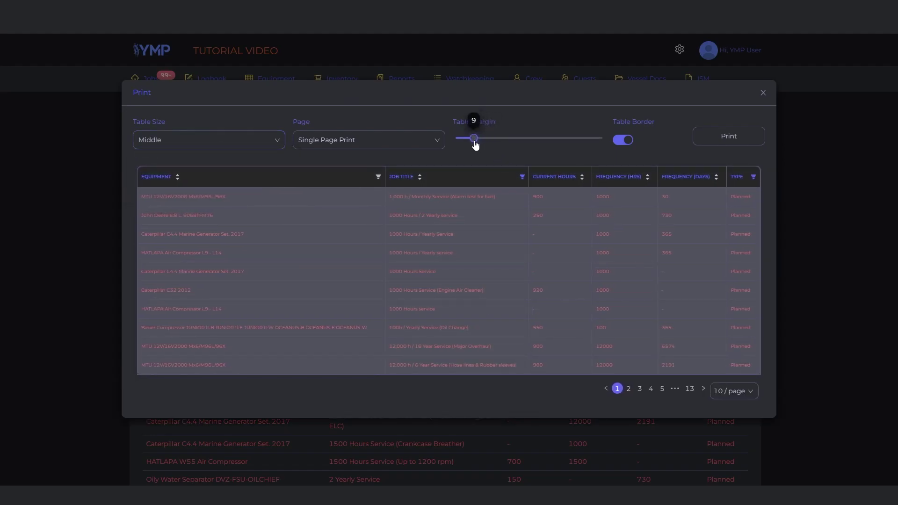
pyautogui.click(714, 143)
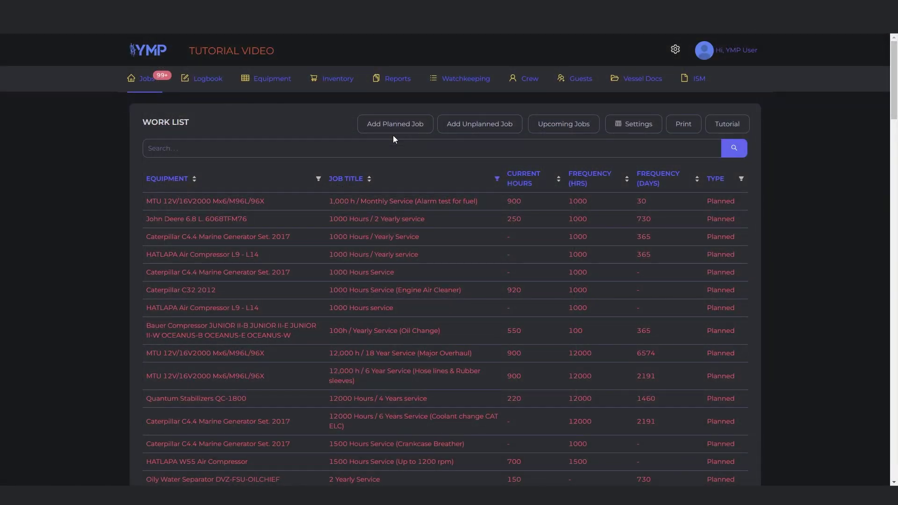
# - Start a new planned job for the HATLAPA Air Compressor L9 - L14 with the job title "sample"
pyautogui.click(399, 127)
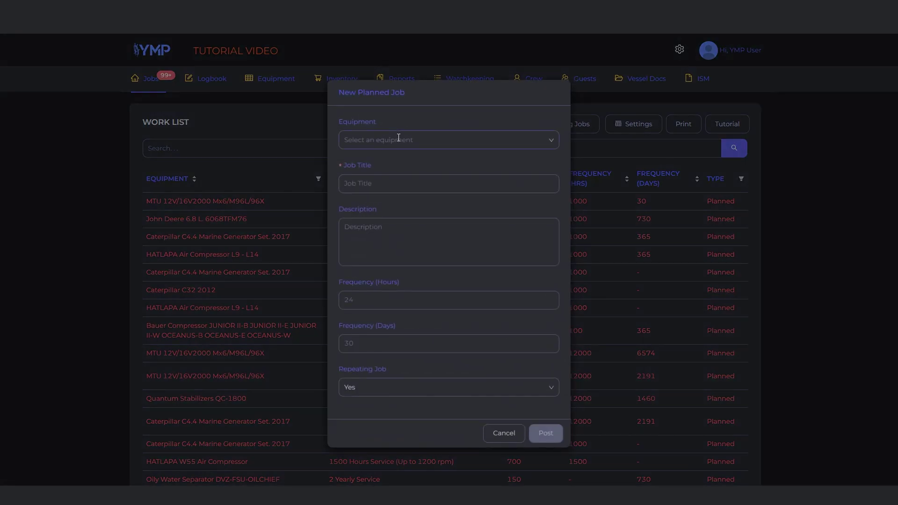
pyautogui.click(399, 138)
pyautogui.write('ha')
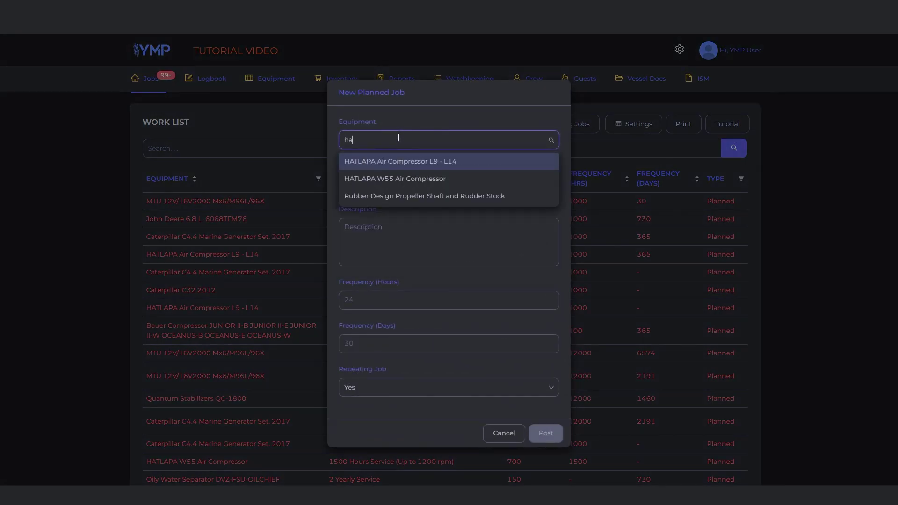
pyautogui.click(399, 162)
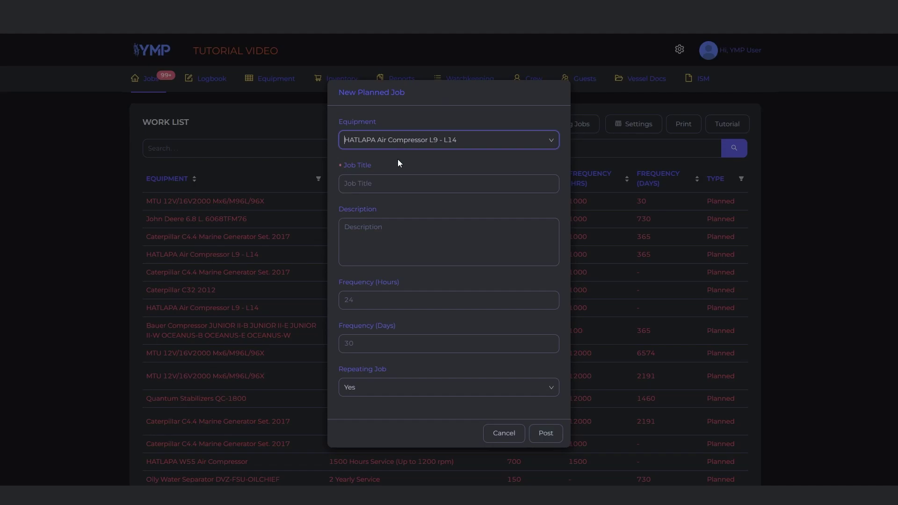
pyautogui.click(400, 180)
pyautogui.write('sample')
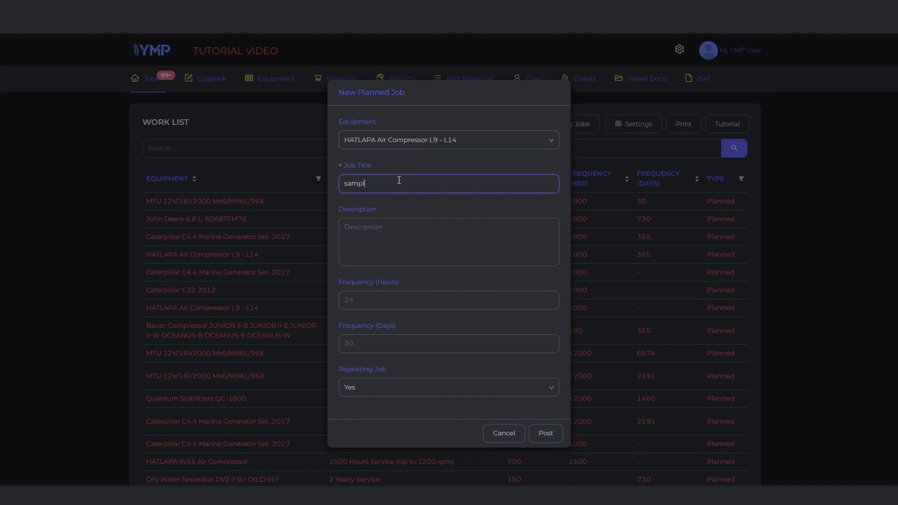
# - Enter "sample" as the job description, keep Repeating Job at Yes, and post the planned job
pyautogui.click(397, 228)
pyautogui.write('sample')
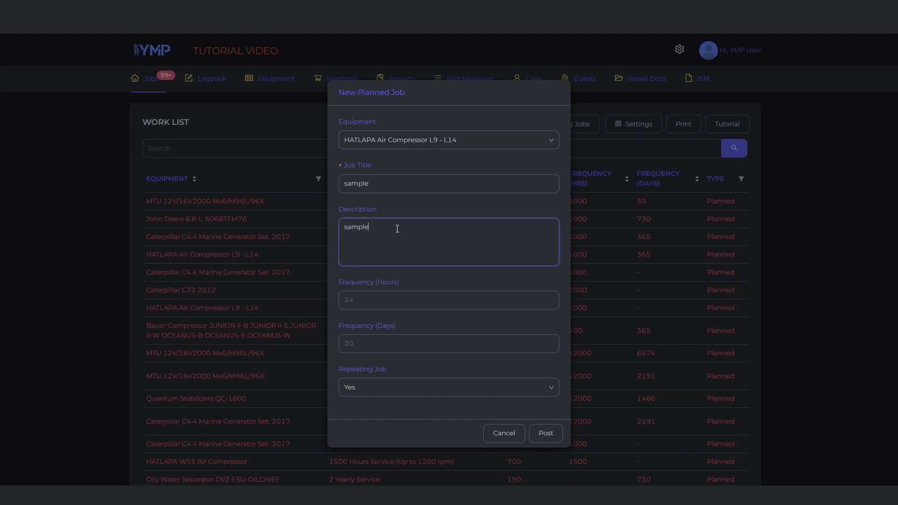
pyautogui.click(423, 389)
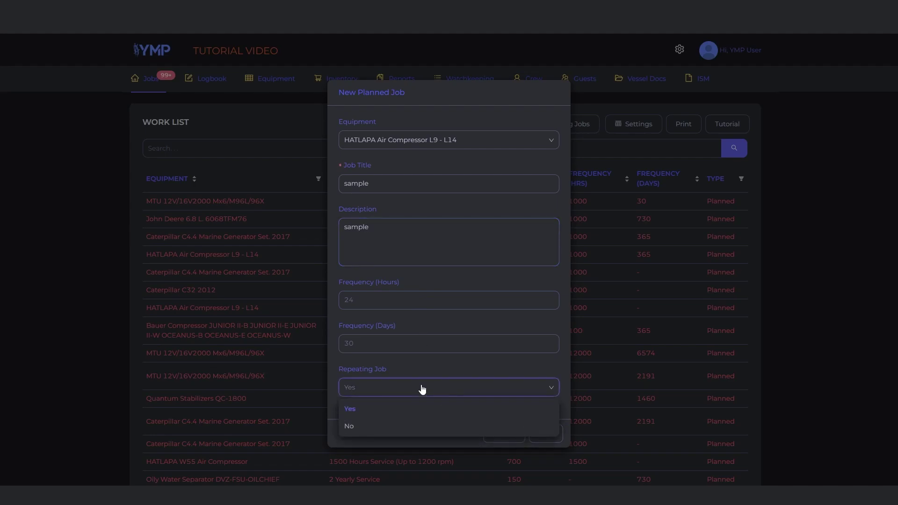
pyautogui.click(423, 389)
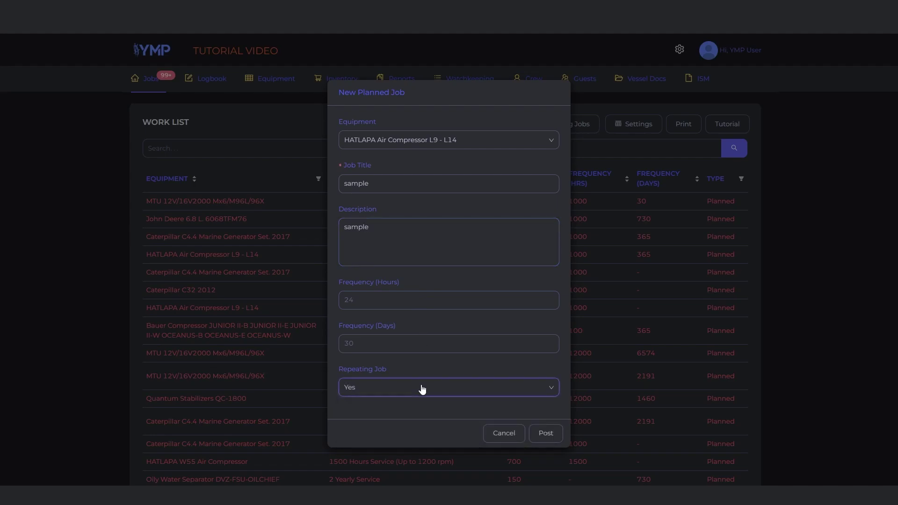
pyautogui.click(543, 434)
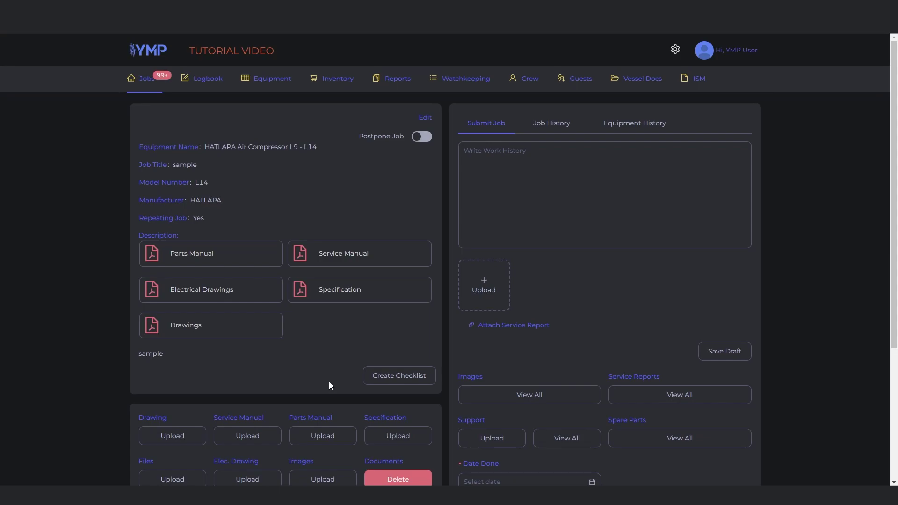
# - Create a checklist for the sample job with the items "sample 1", "sample 2" and "sample 3"
pyautogui.click(383, 375)
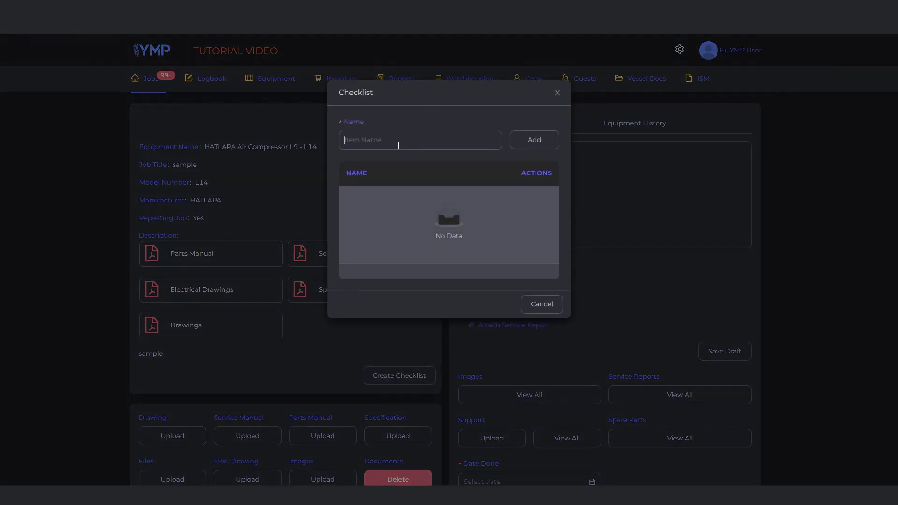
pyautogui.click(398, 145)
pyautogui.write('sample 1')
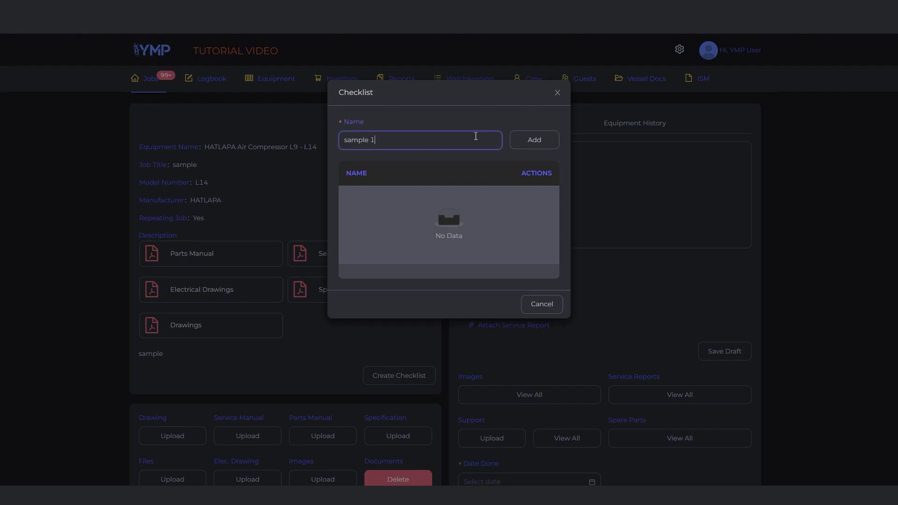
pyautogui.click(532, 140)
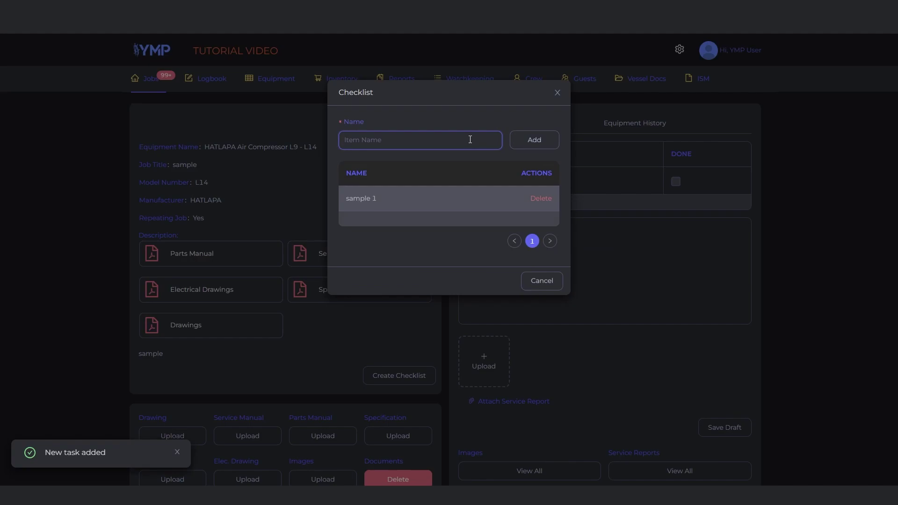
pyautogui.write('sample 2')
pyautogui.click(520, 141)
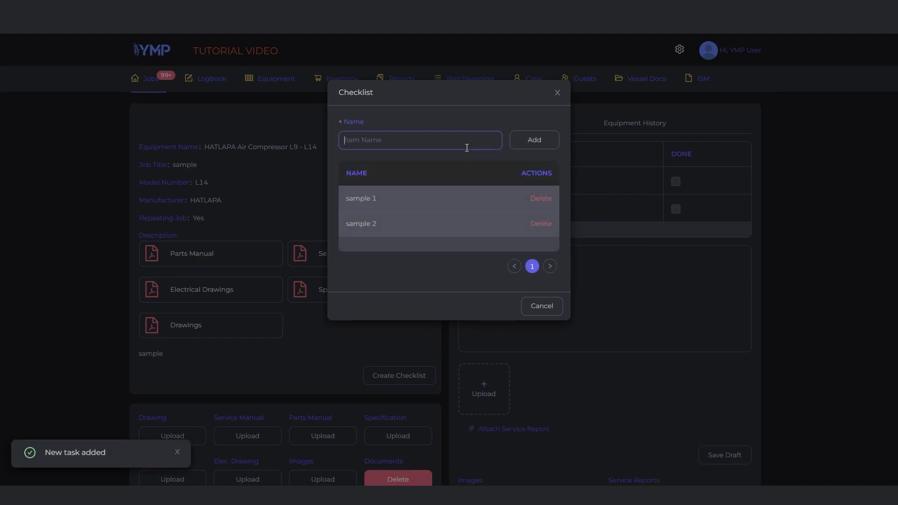
pyautogui.write('sample 3')
pyautogui.click(526, 145)
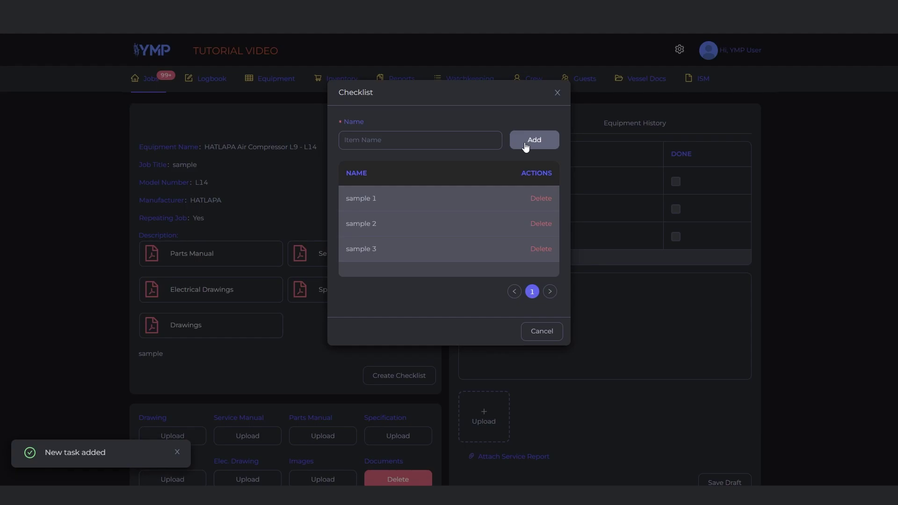
pyautogui.click(563, 95)
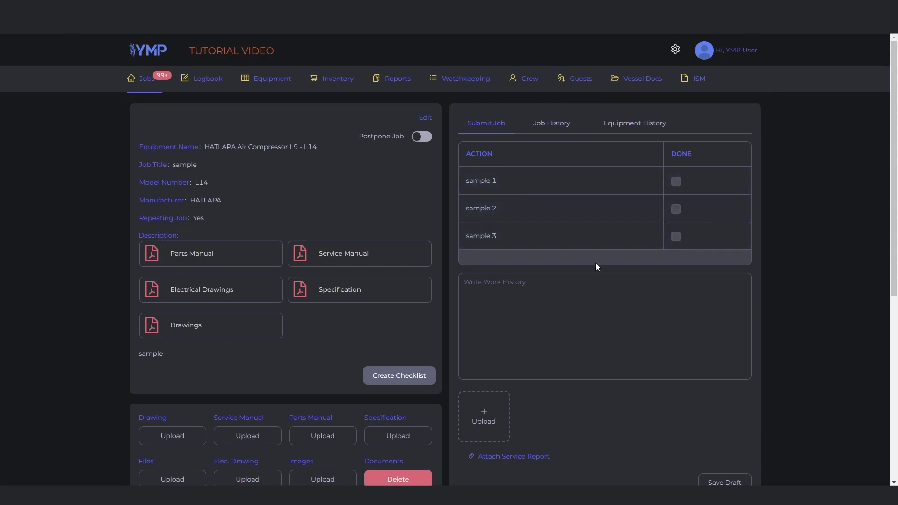
# - Reopen the job's checklist and rename the item "sample 1" as "sample 11"
pyautogui.click(426, 385)
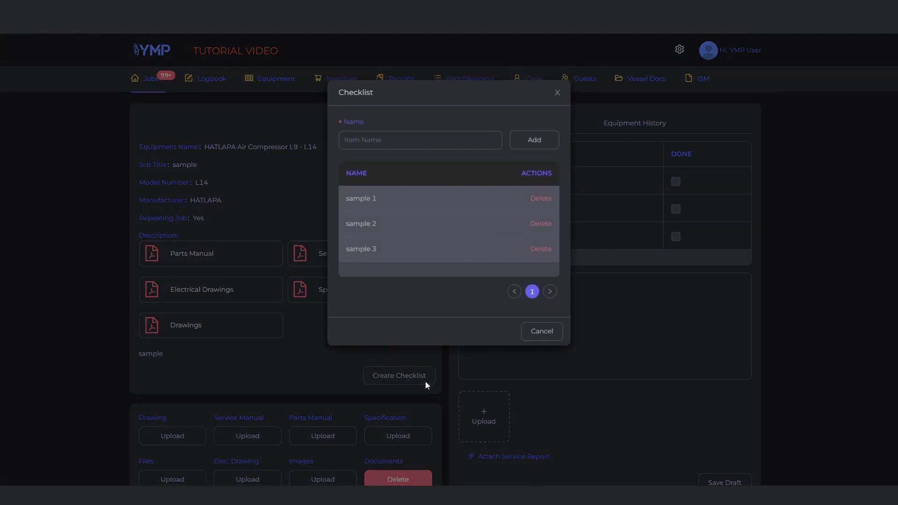
pyautogui.click(391, 203)
pyautogui.write('1')
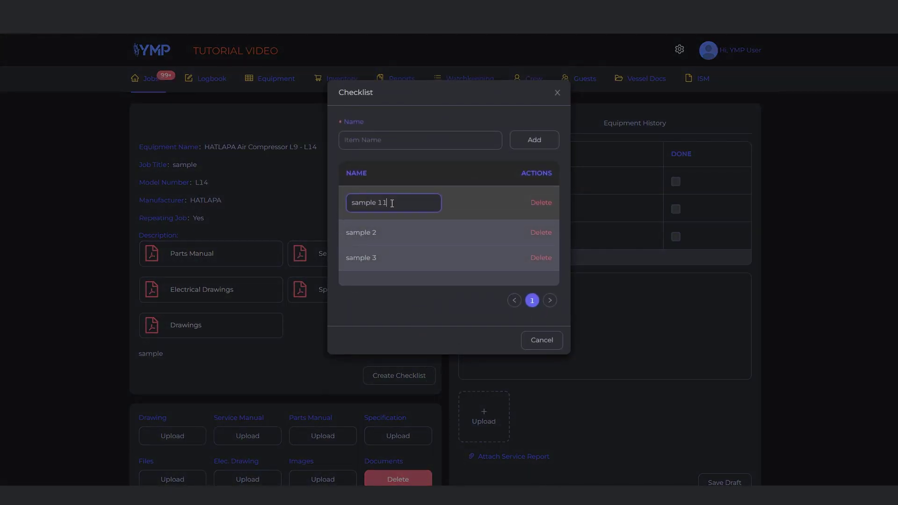
pyautogui.press('Return')
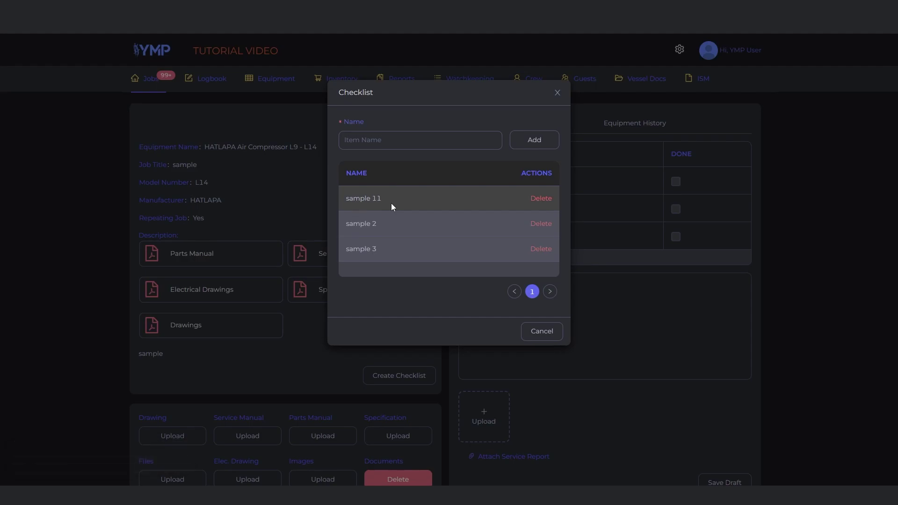
# - Delete the item "sample 11" from the checklist and close the checklist
pyautogui.click(541, 199)
pyautogui.click(558, 172)
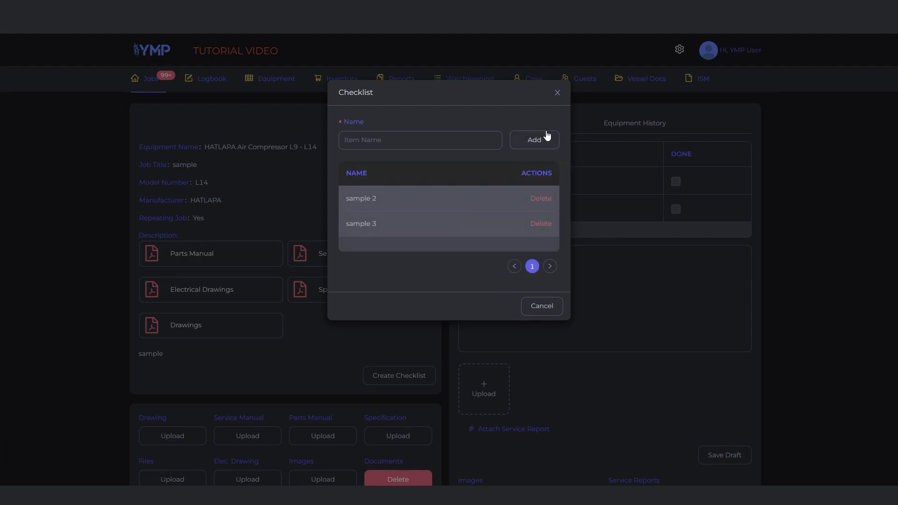
pyautogui.click(558, 94)
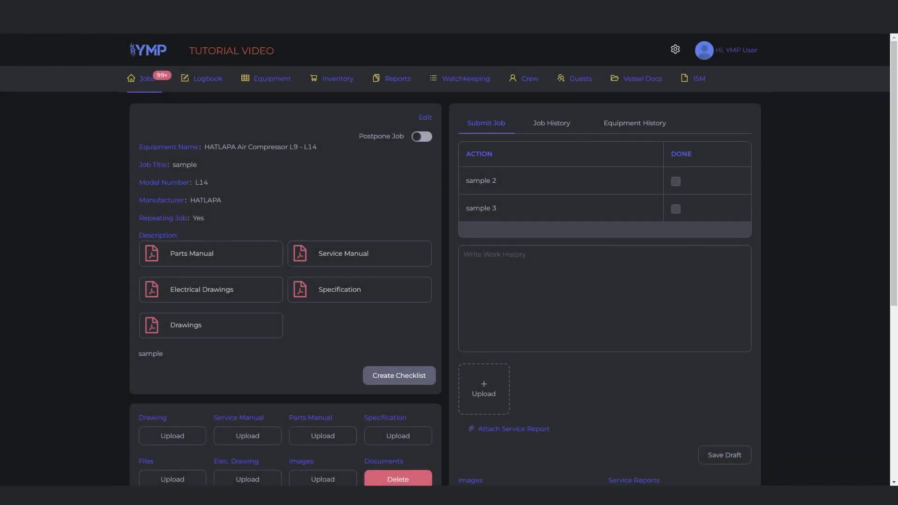
# - Upload "YMP - Yacht Maintenance Program Hours of Rest.pdf" to the job's Files under the file name "sample" and submit it
pyautogui.scroll(-2, 882, 181)
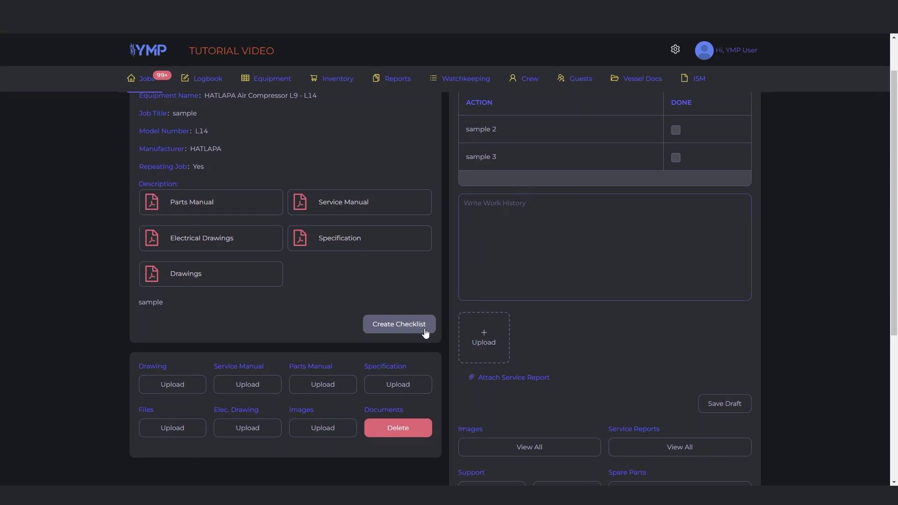
pyautogui.click(192, 434)
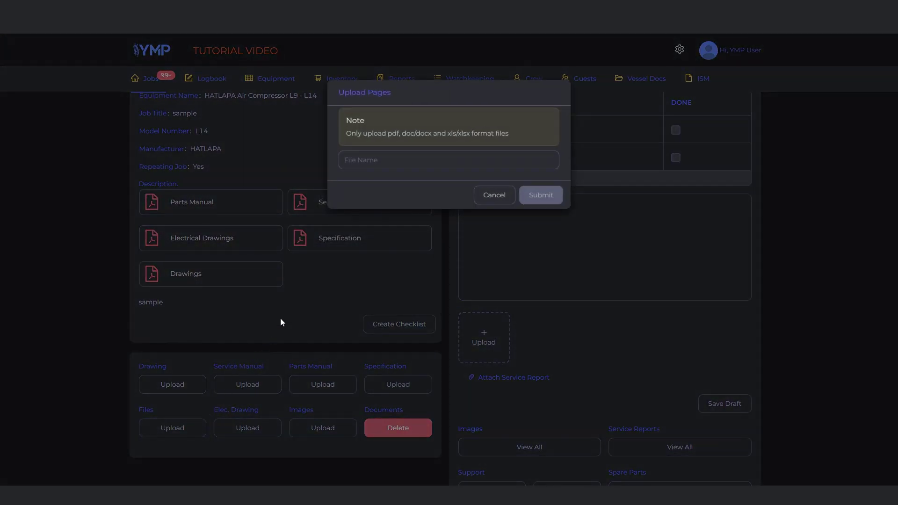
pyautogui.click(400, 162)
pyautogui.write('sa')
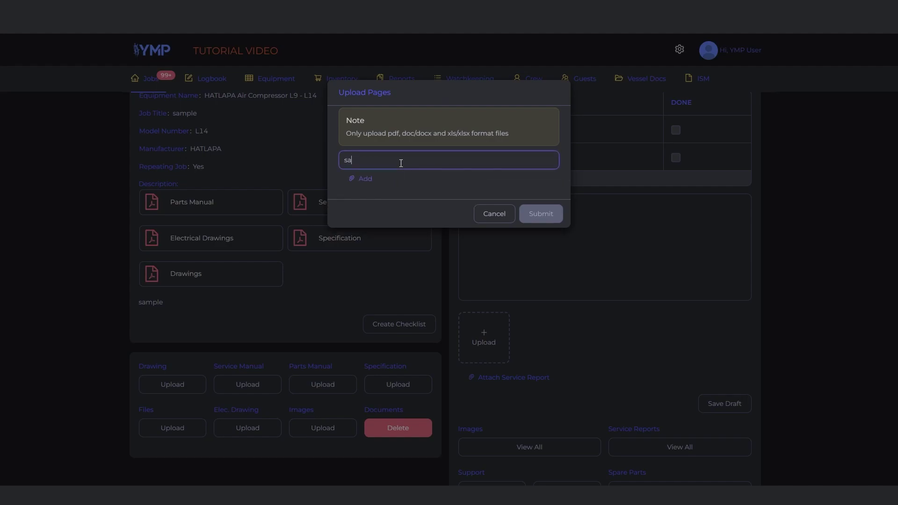
pyautogui.write('mple')
pyautogui.click(375, 183)
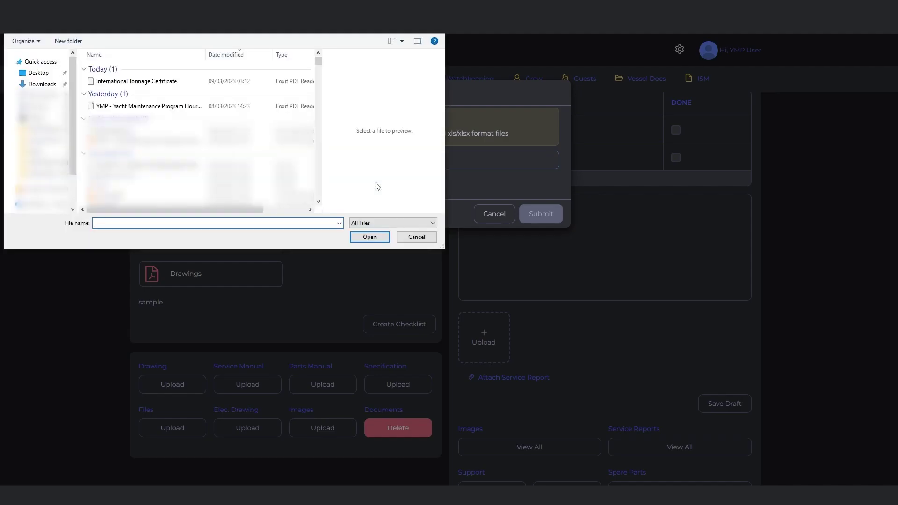
pyautogui.click(202, 107)
pyautogui.click(379, 238)
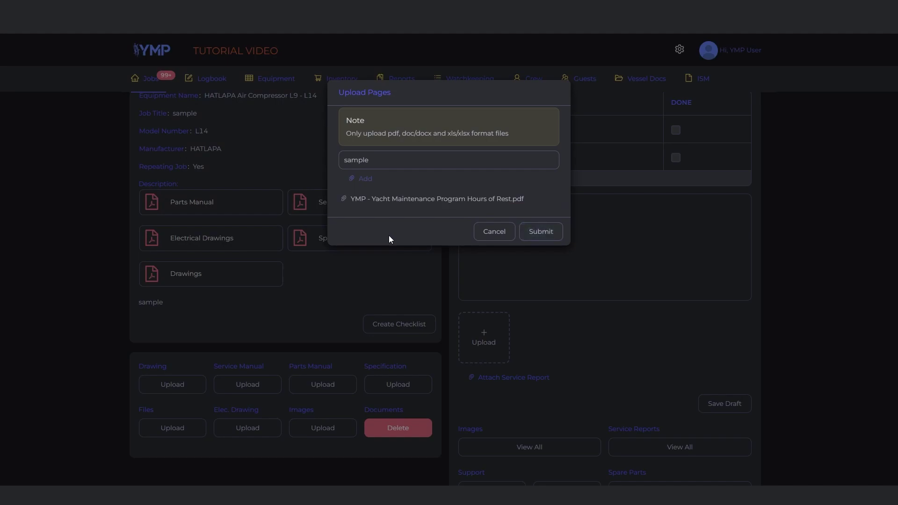
pyautogui.click(534, 234)
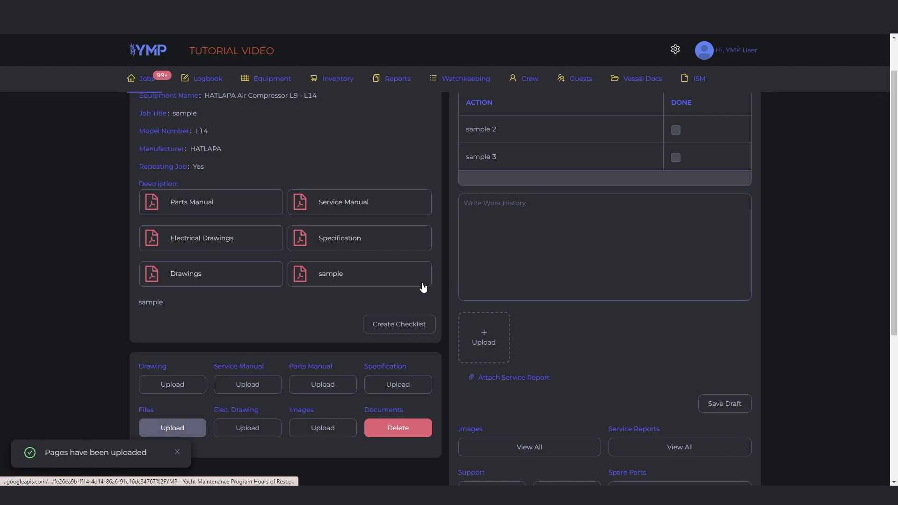
# - Delete the uploaded "sample" page from the job's documents and close the document list
pyautogui.click(399, 437)
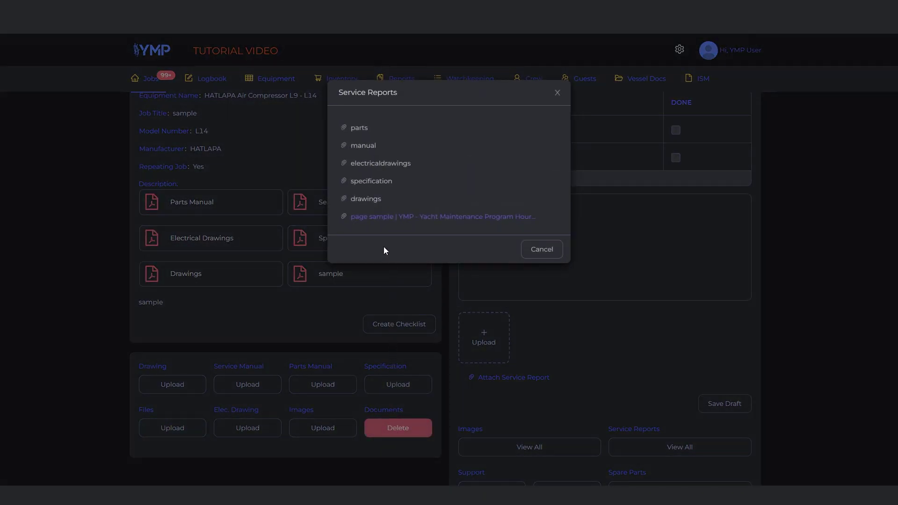
pyautogui.moveTo(421, 221)
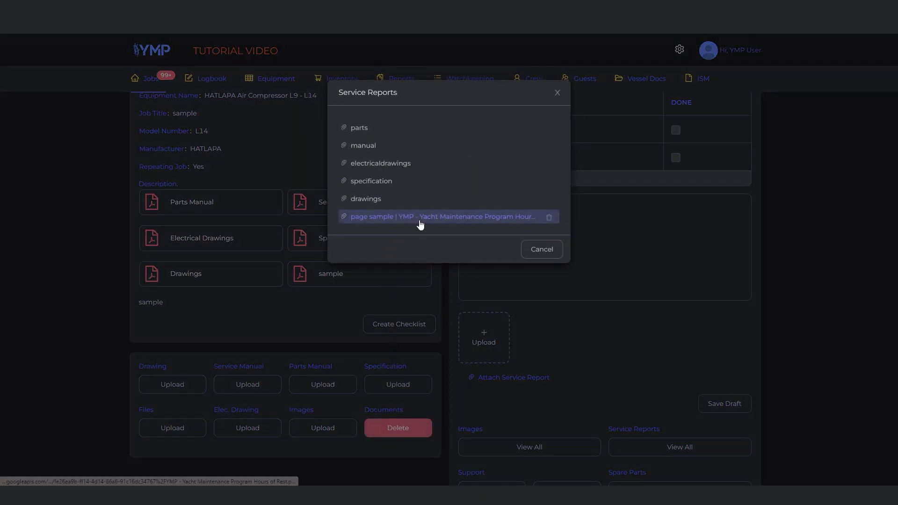
pyautogui.click(553, 223)
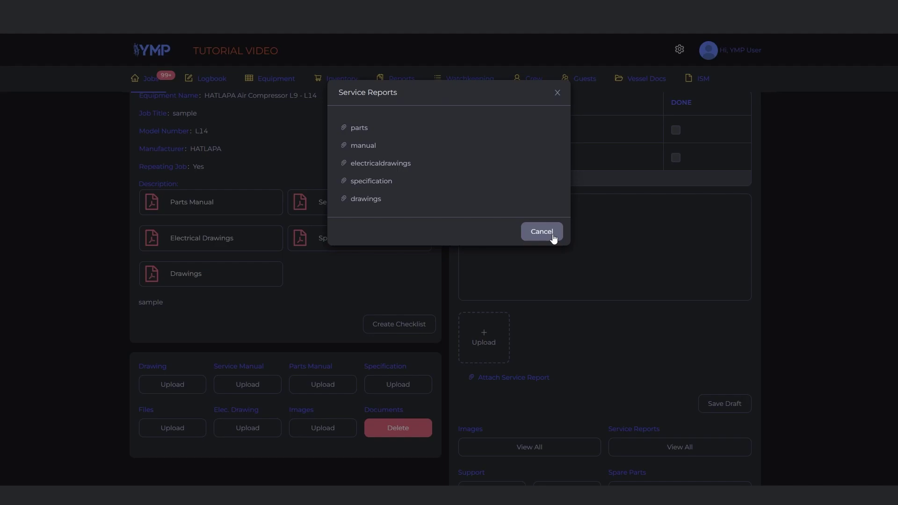
pyautogui.click(552, 234)
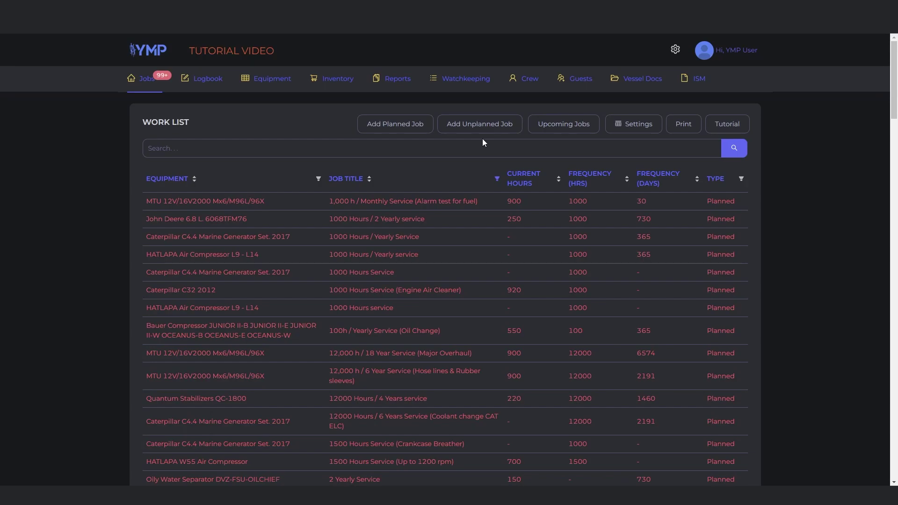
# - Post an unplanned job for ALFA LAVAL MIB 303S-13/33 with the title "emergency" and the description "sample text"
pyautogui.click(490, 130)
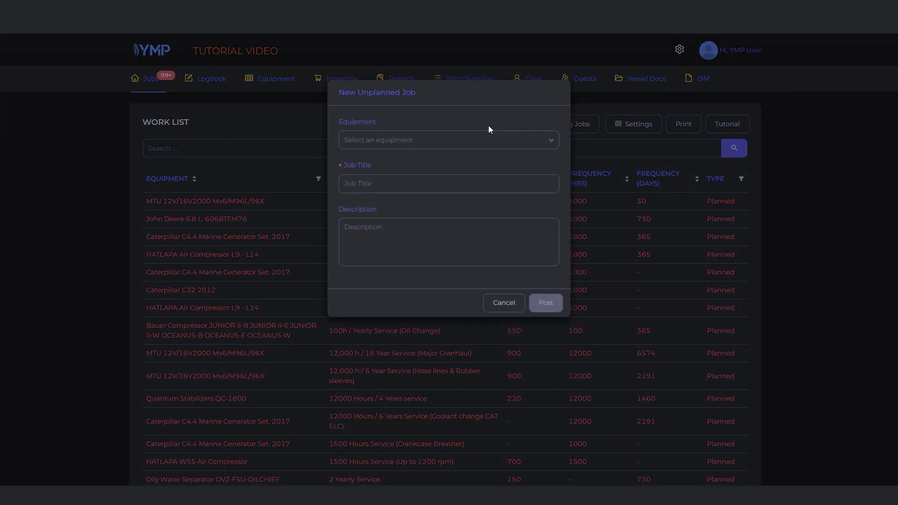
pyautogui.click(471, 142)
pyautogui.click(459, 161)
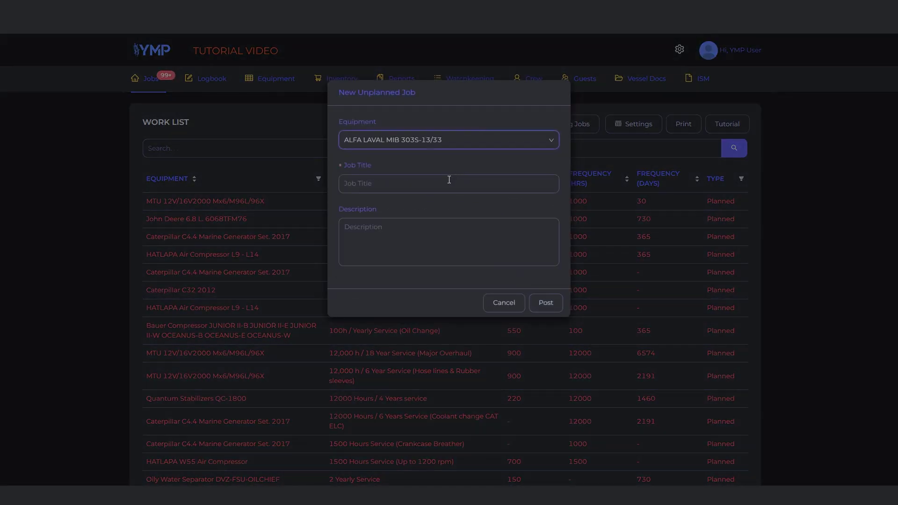
pyautogui.click(447, 181)
pyautogui.write('emergency')
pyautogui.press('Tab')
pyautogui.write('sample')
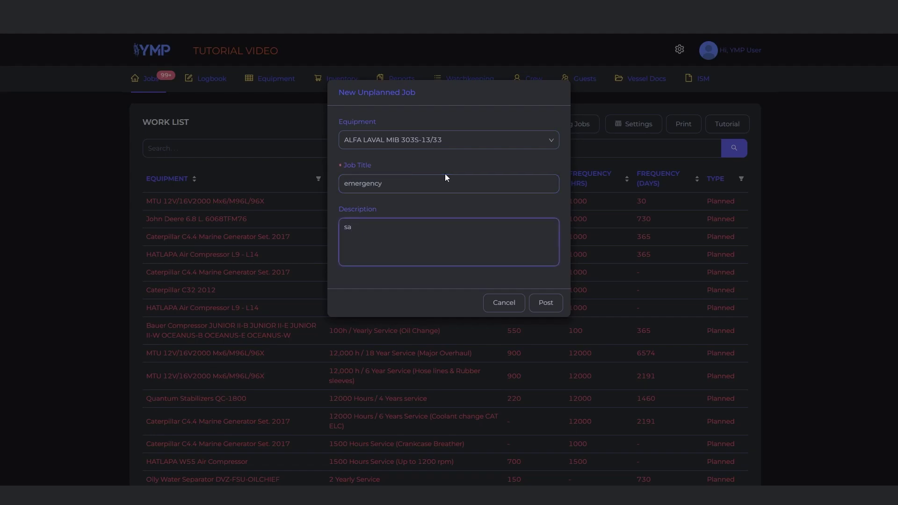
pyautogui.write(' text')
pyautogui.click(542, 302)
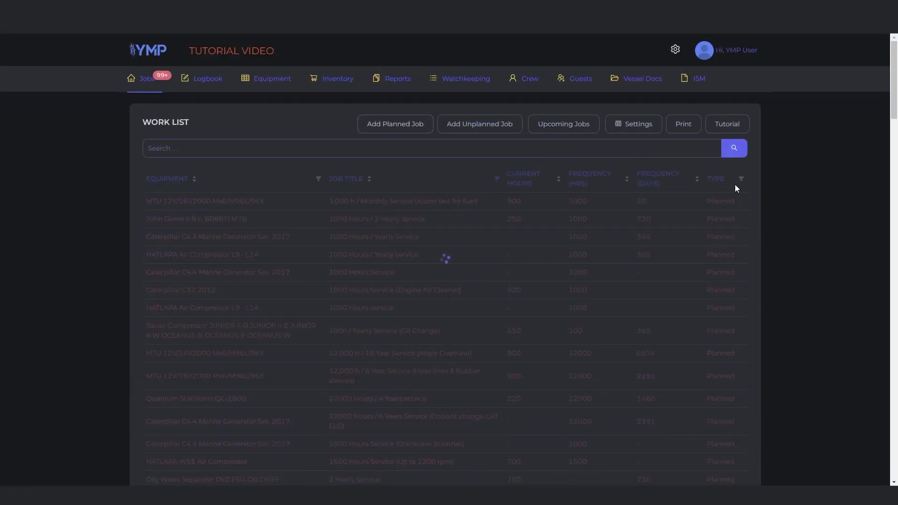
# - Filter the work list by type to Unplanned jobs
pyautogui.click(741, 180)
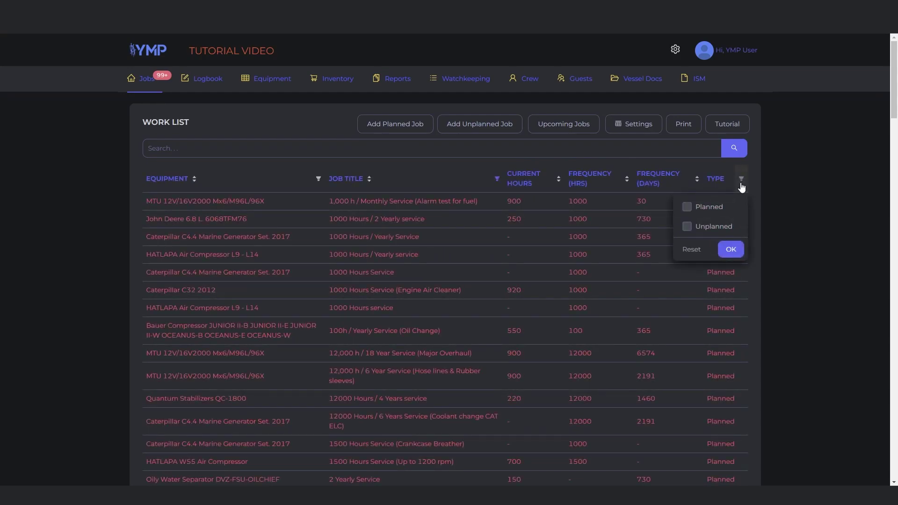
pyautogui.click(687, 228)
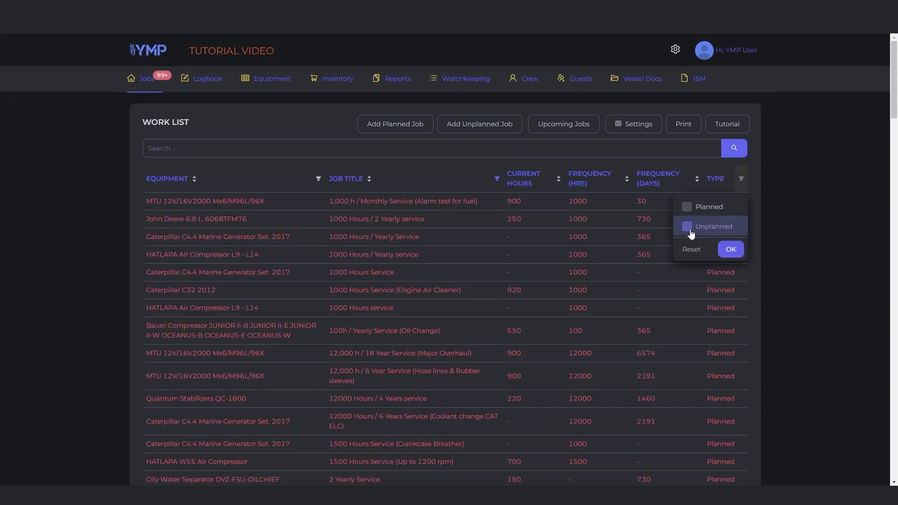
pyautogui.click(739, 256)
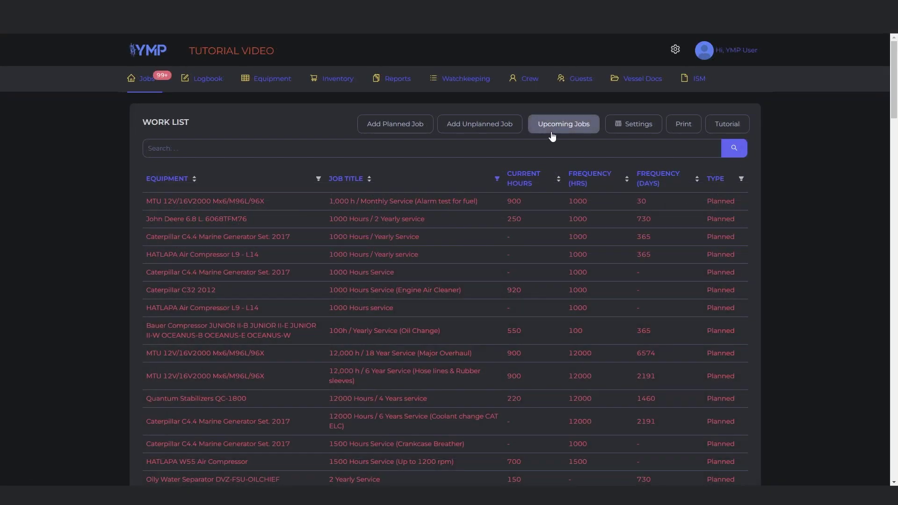
# - Filter the work list's job titles to include Completed Jobs along with Due Jobs
pyautogui.click(497, 180)
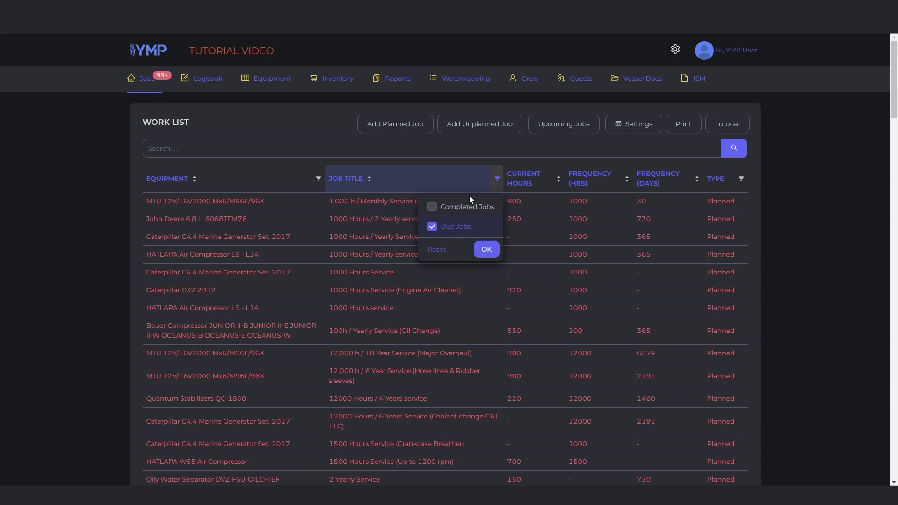
pyautogui.click(432, 207)
pyautogui.click(478, 254)
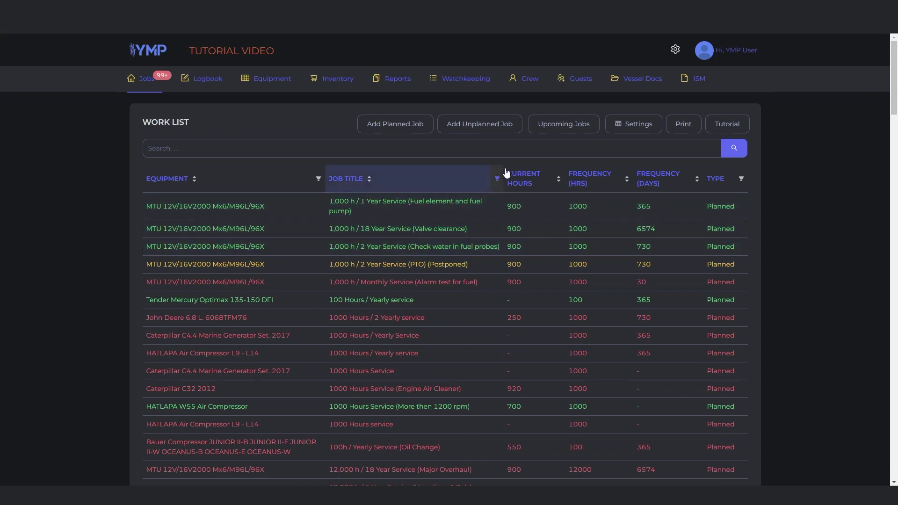
# - Search for upcoming jobs by hours, using 100 running hours
pyautogui.click(569, 127)
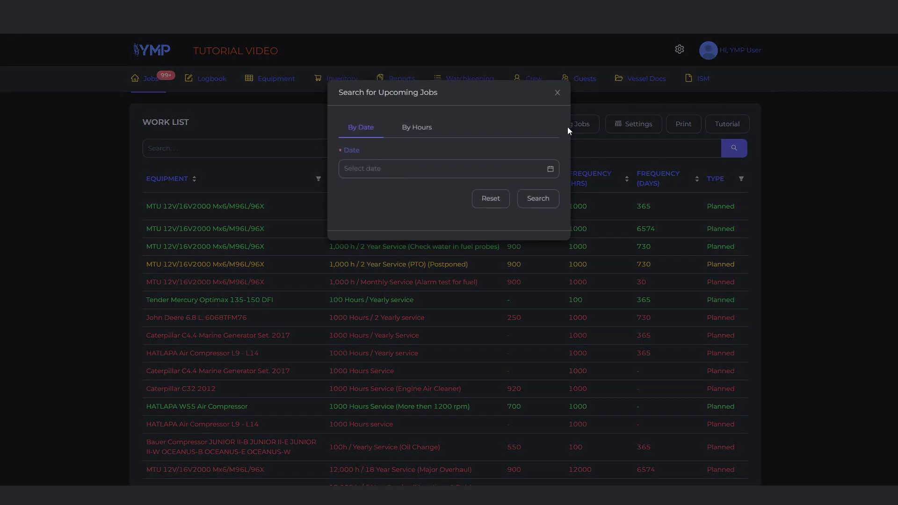
pyautogui.click(418, 131)
pyautogui.write('10')
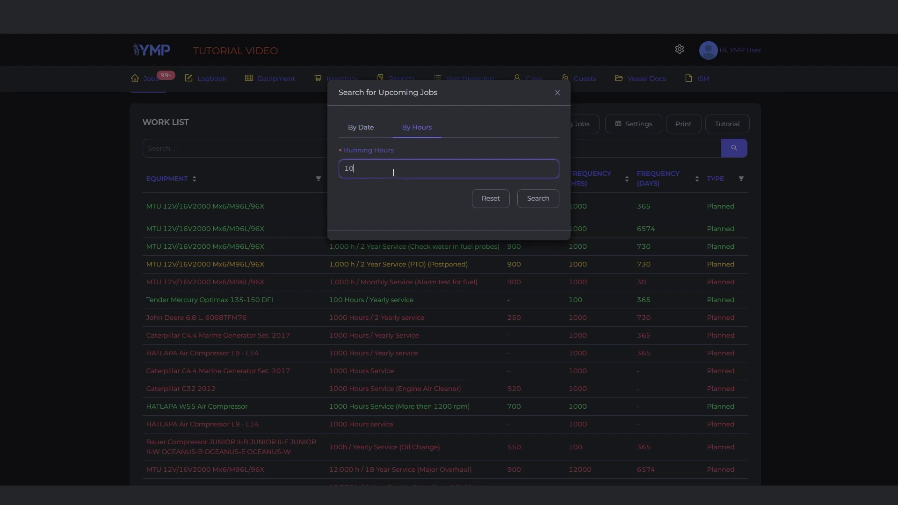
pyautogui.write('0')
pyautogui.click(539, 201)
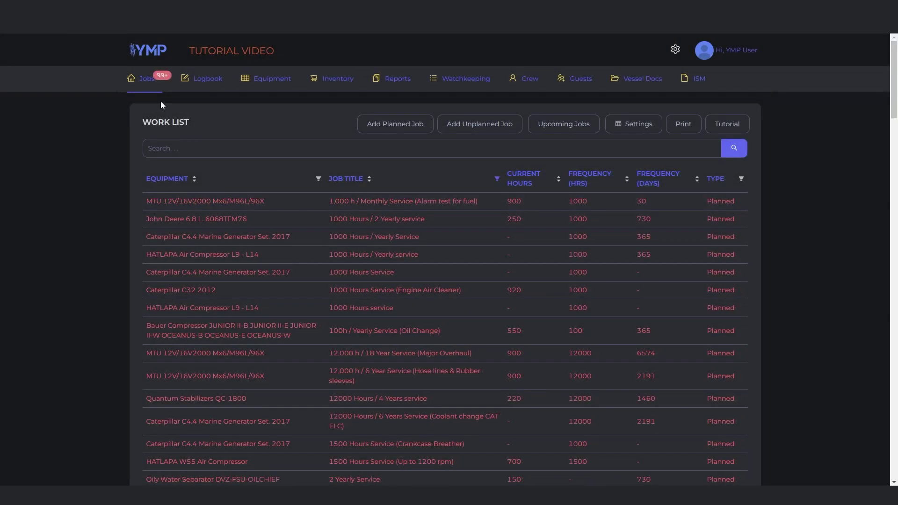
# - Search the work list for "sa" and open the "sample" job of the HATLAPA Air Compressor L9 - L14
pyautogui.click(178, 147)
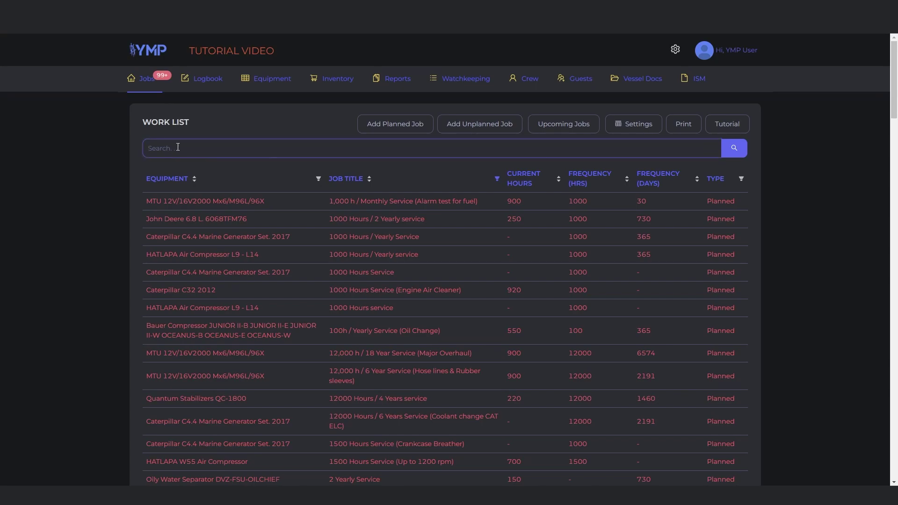
pyautogui.write('sa')
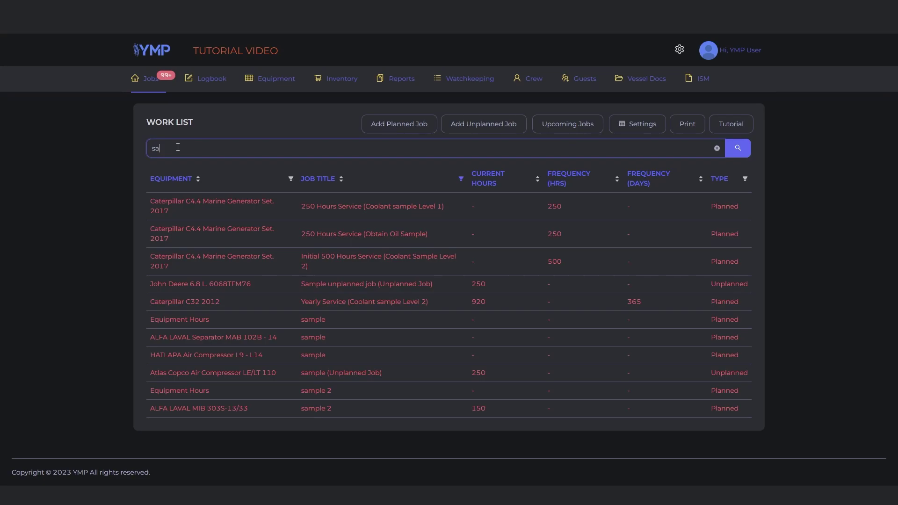
pyautogui.click(237, 354)
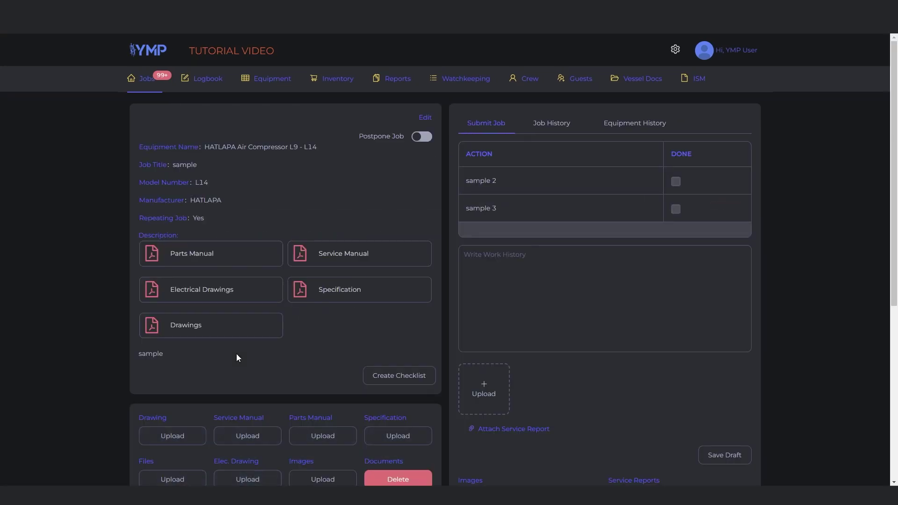
# - Try to save the job with the title "sample 1", a frequency of 30 hours and the last service date 2023-01-01
pyautogui.click(424, 118)
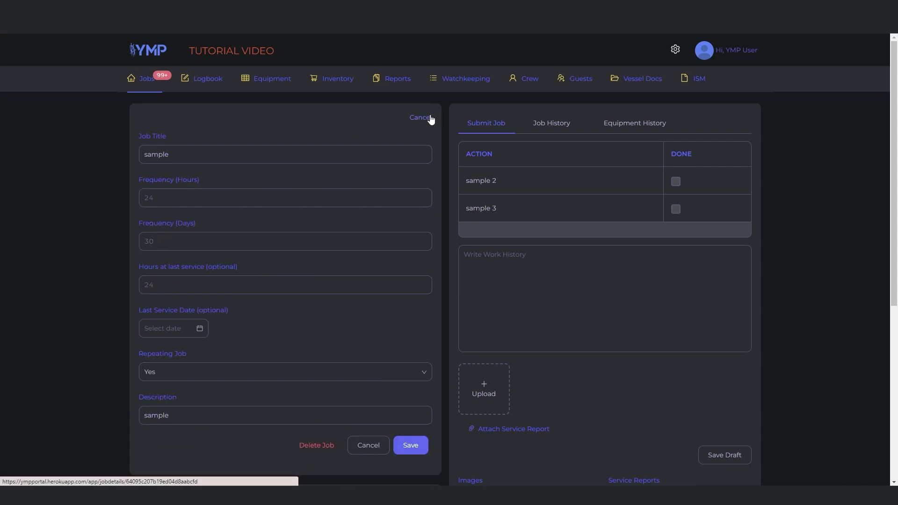
pyautogui.click(369, 153)
pyautogui.write('1')
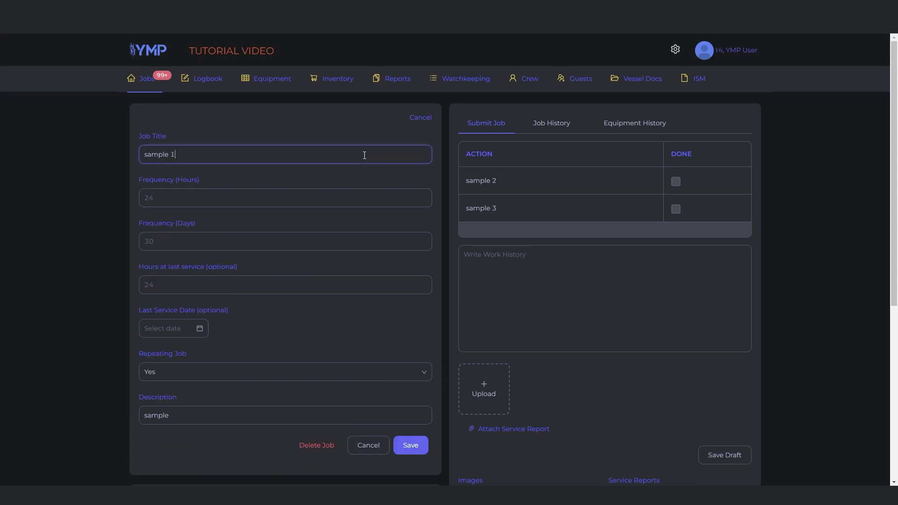
pyautogui.click(335, 200)
pyautogui.write('30')
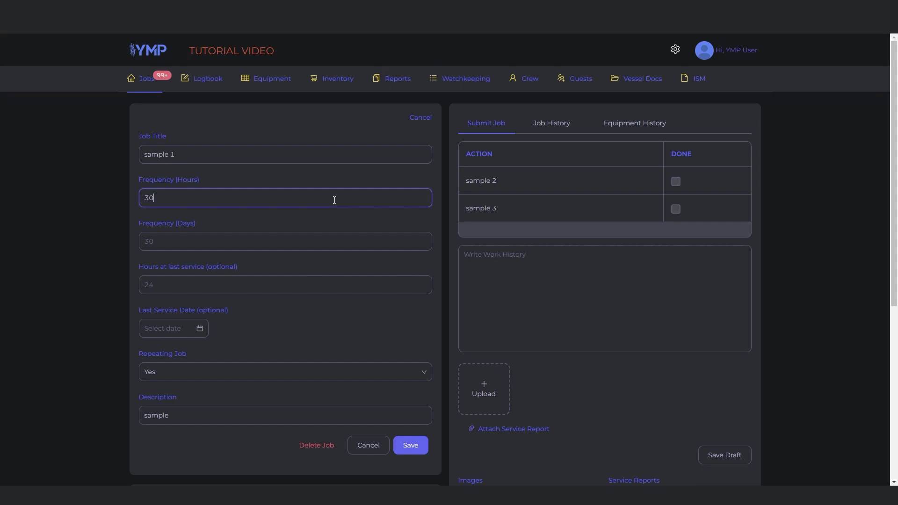
pyautogui.click(198, 330)
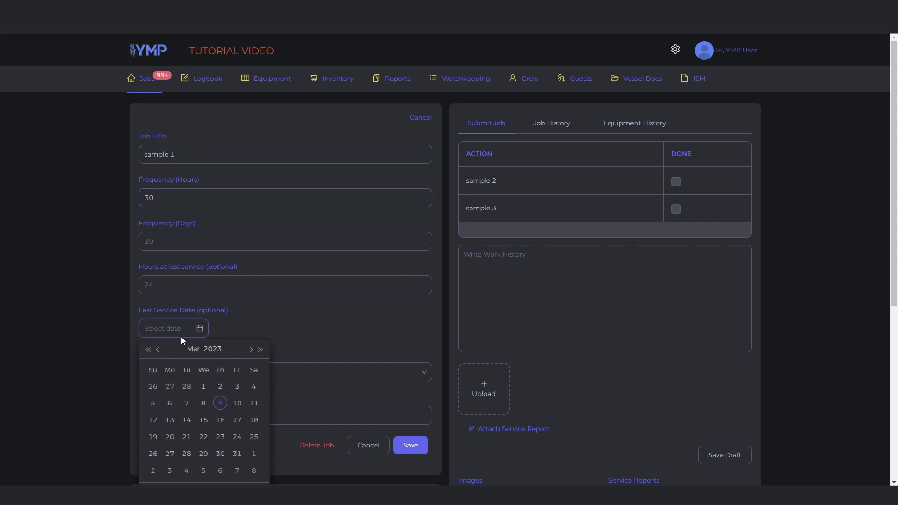
pyautogui.click(159, 349)
pyautogui.click(159, 349)
pyautogui.click(153, 386)
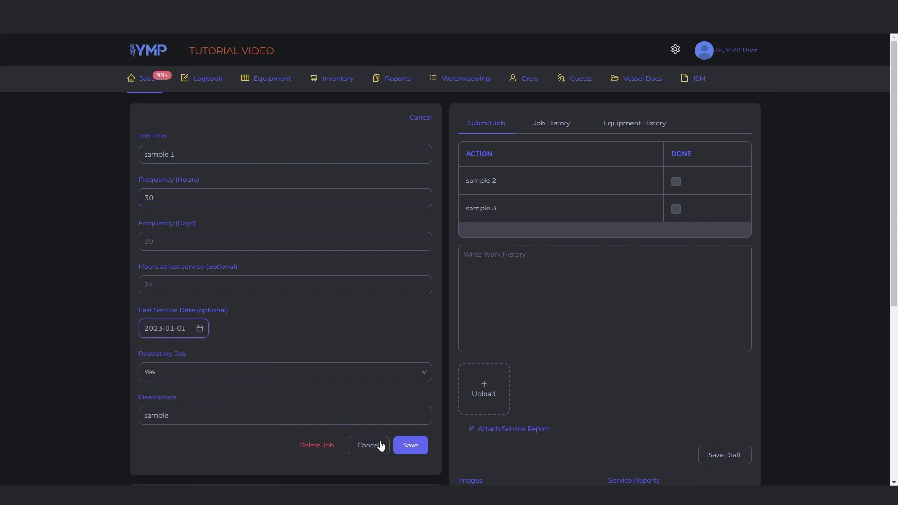
pyautogui.click(414, 449)
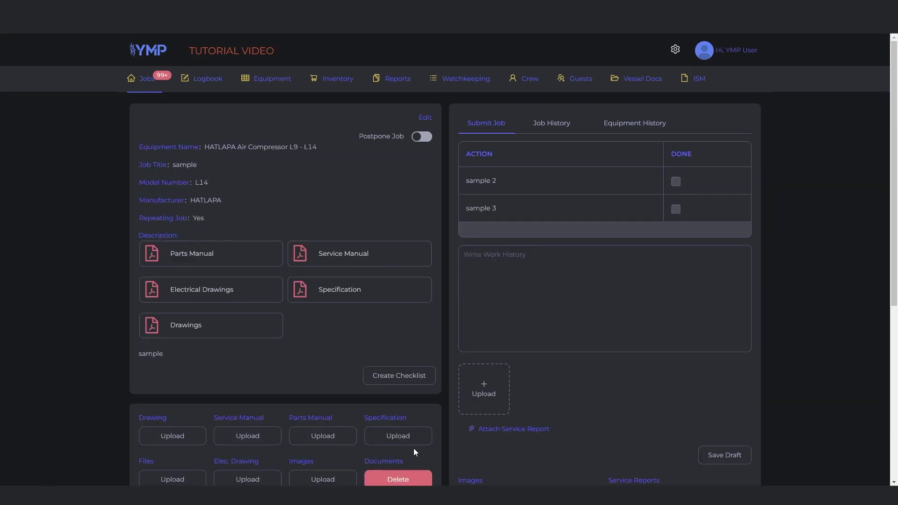
# - Delete the HATLAPA Air Compressor's "sample" job and confirm the deletion
pyautogui.click(426, 118)
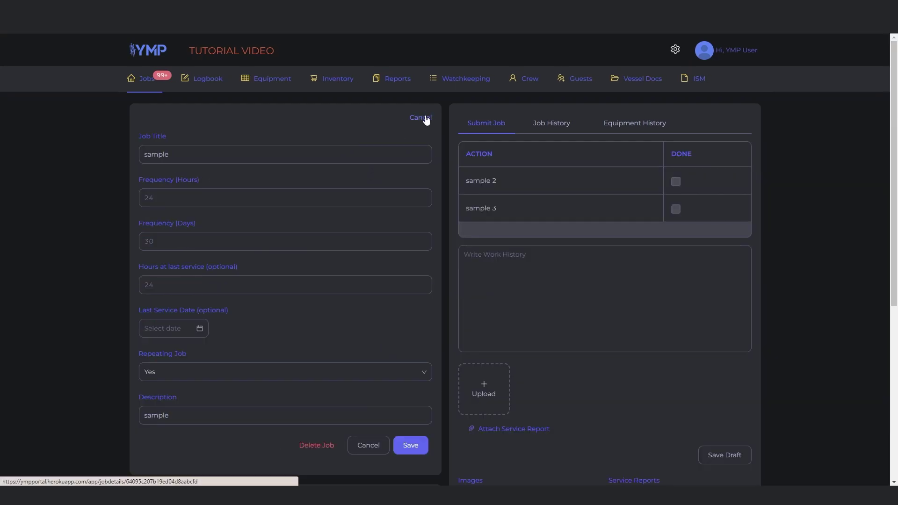
pyautogui.click(327, 450)
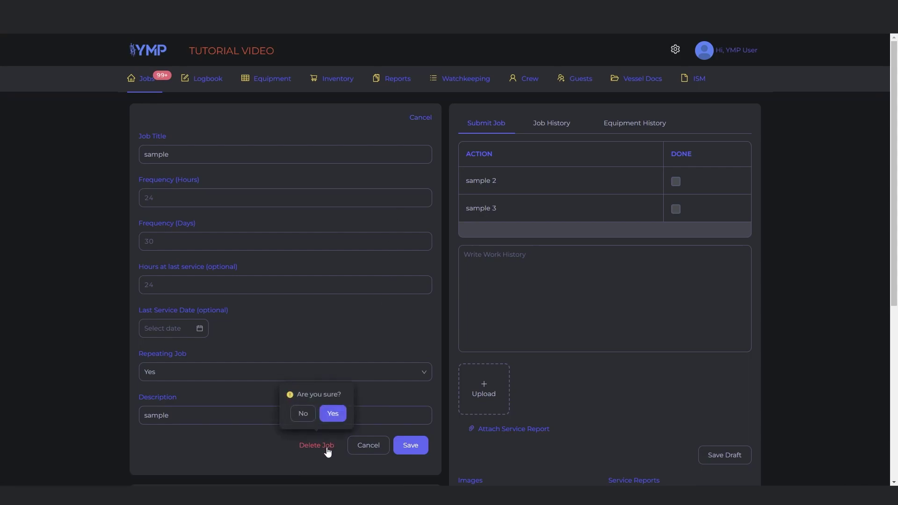
pyautogui.click(338, 414)
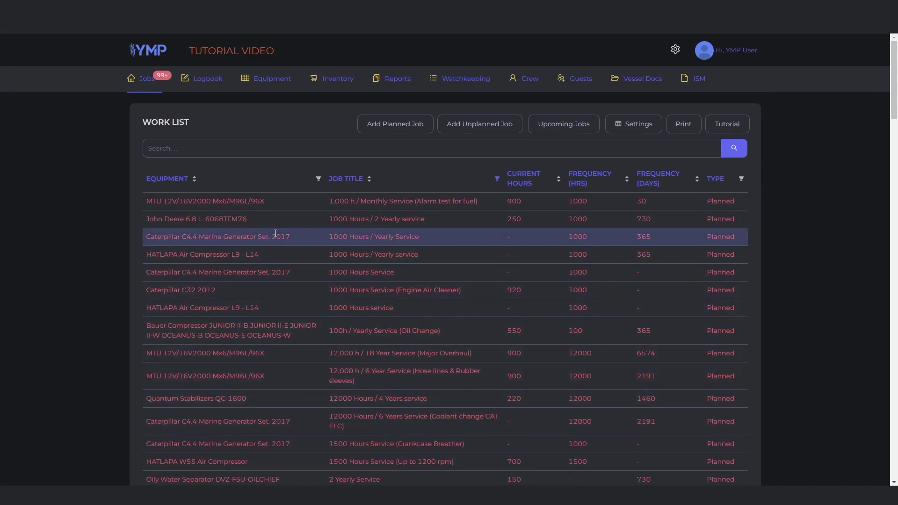
# - Postpone the MTU "1,000 h / Monthly Service (Alarm test for fuel)" job, revert the postponement and return to the work list
pyautogui.click(300, 206)
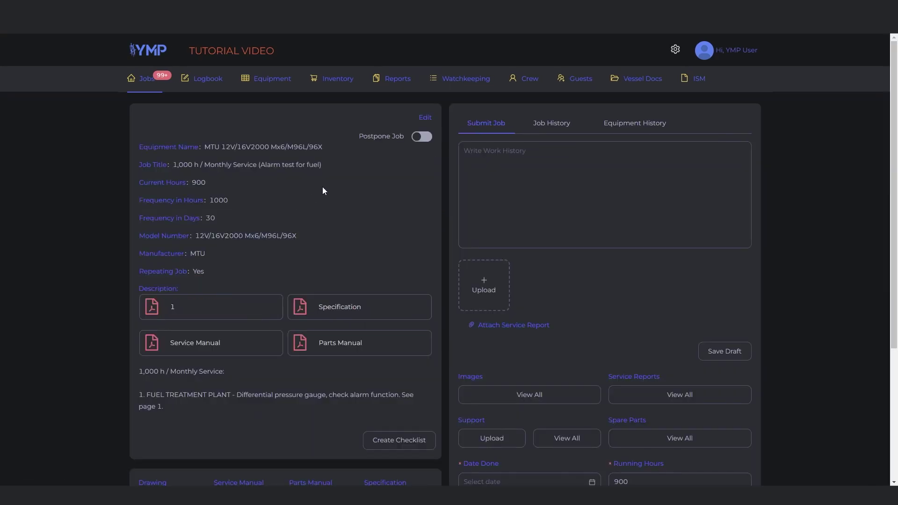
pyautogui.click(422, 136)
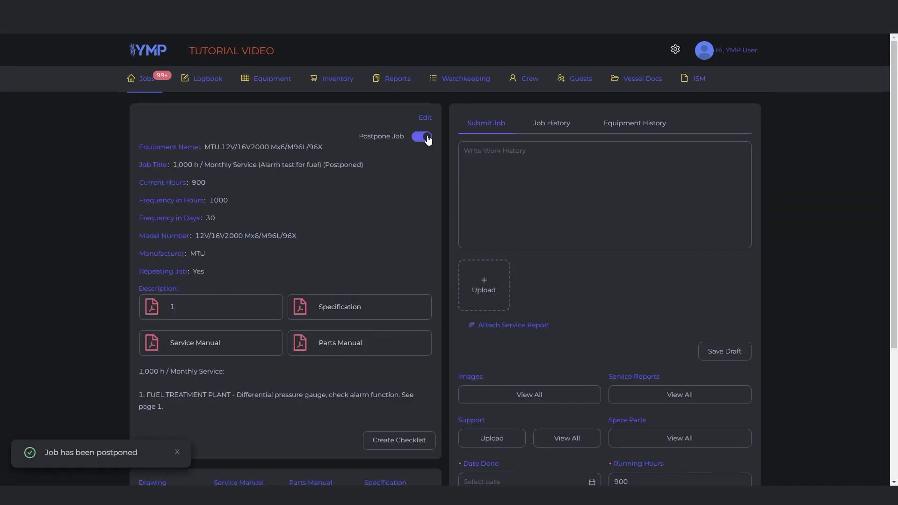
pyautogui.click(428, 138)
pyautogui.click(151, 83)
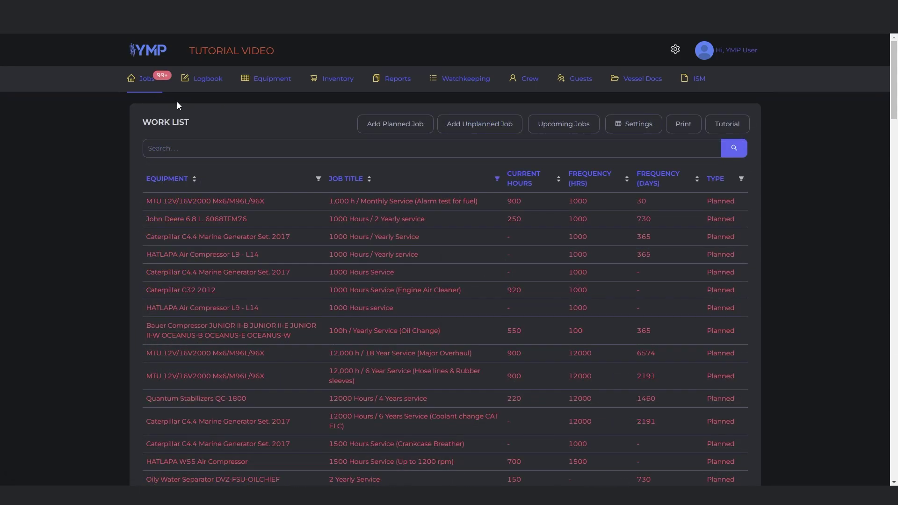
# - Open the John Deere 6.8 L "1000 Hours / 2 Yearly service" job and view its 45 - 1 and 45 - 4 manual PDFs
pyautogui.click(212, 226)
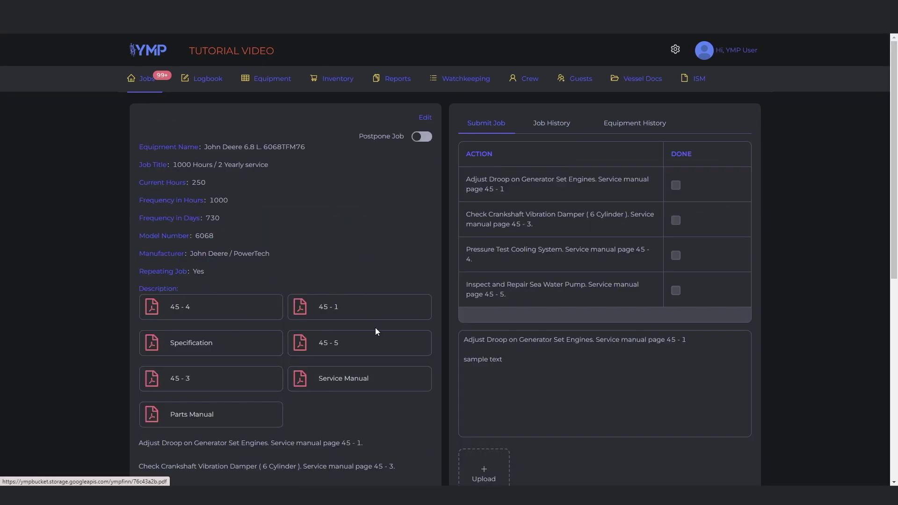
pyautogui.click(378, 316)
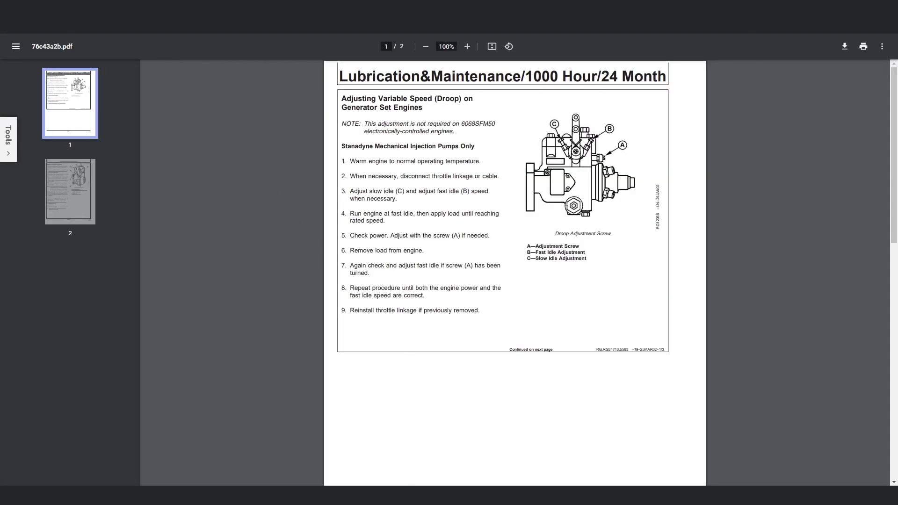
pyautogui.hotkey('ctrl', 'w')
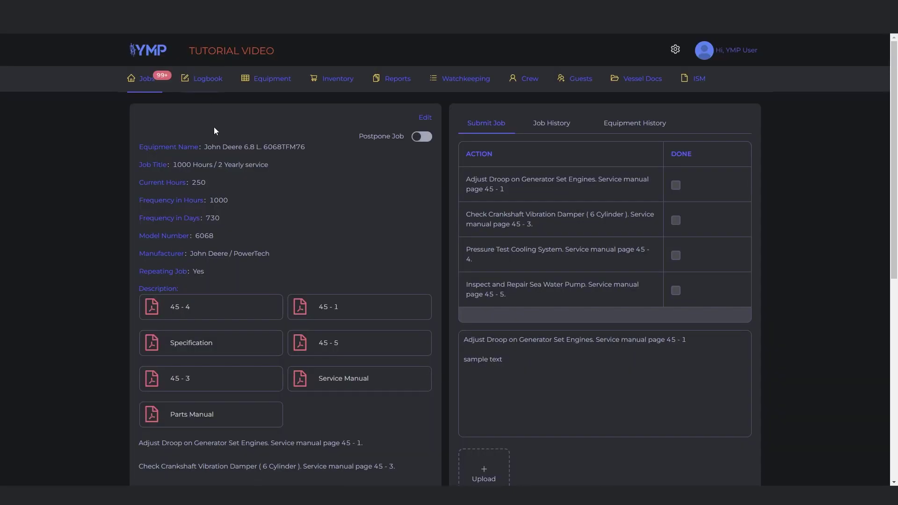
pyautogui.click(167, 306)
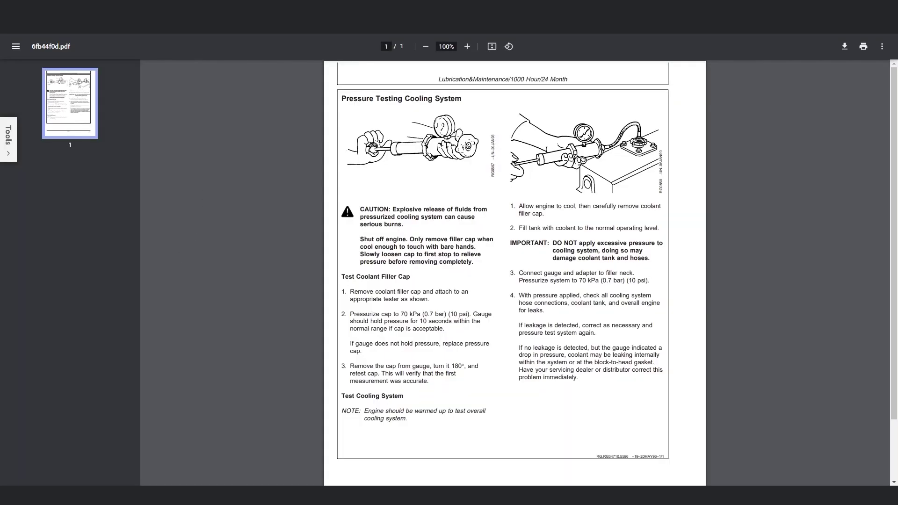
pyautogui.hotkey('ctrl', 'w')
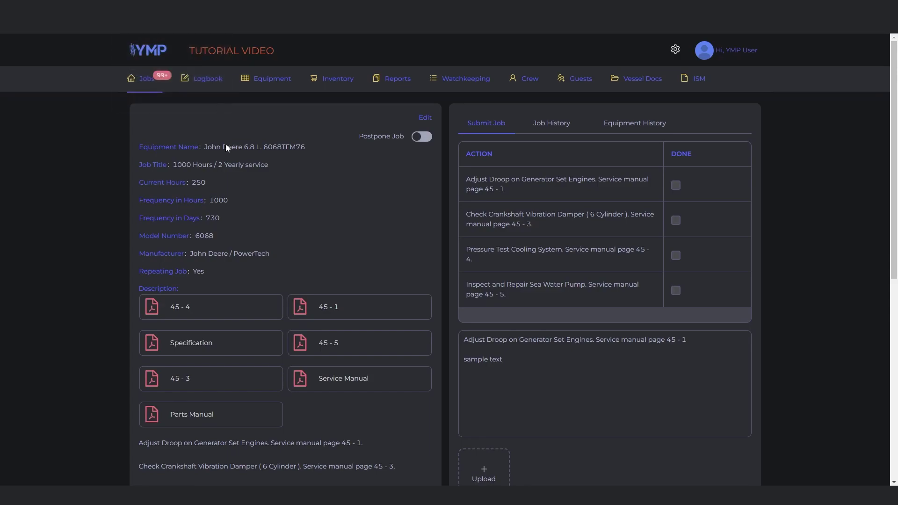
# - Mark the Adjust Droop and Check Crankshaft Vibration Damper checklist actions as done and save the job as a draft
pyautogui.click(676, 186)
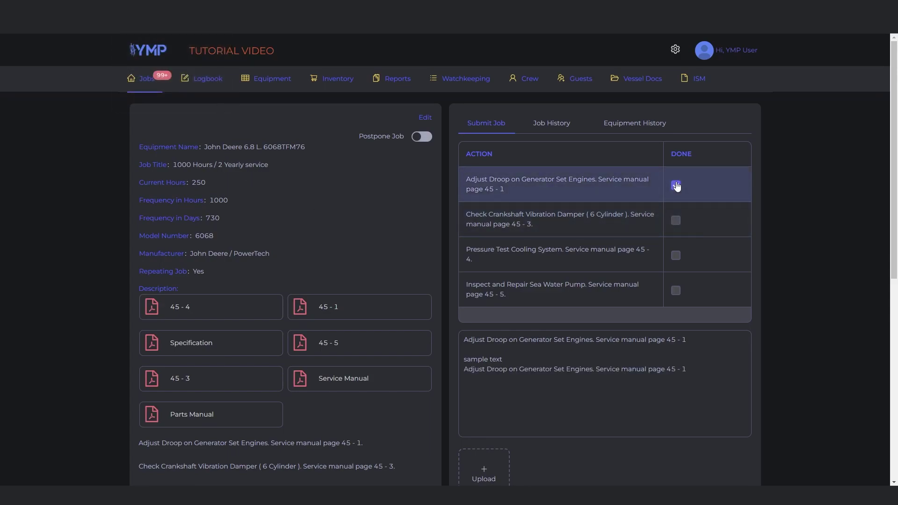
pyautogui.click(677, 220)
pyautogui.click(676, 255)
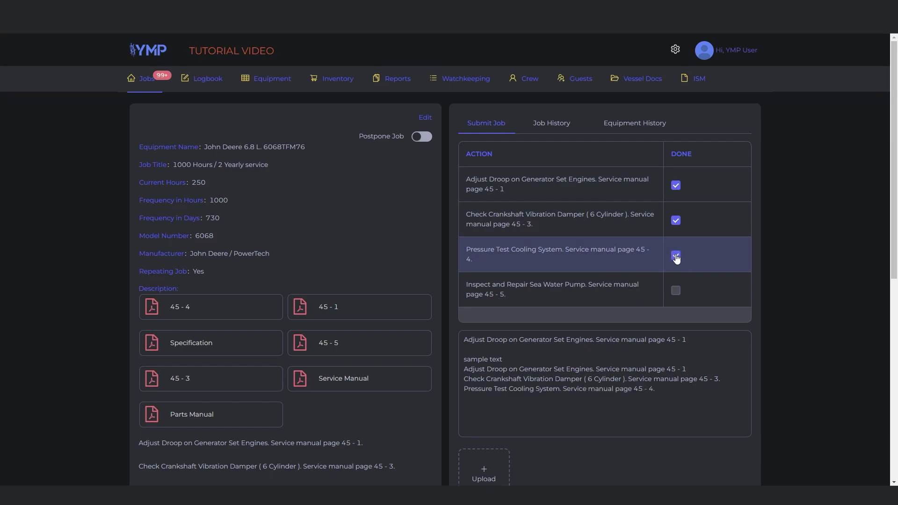
pyautogui.click(676, 255)
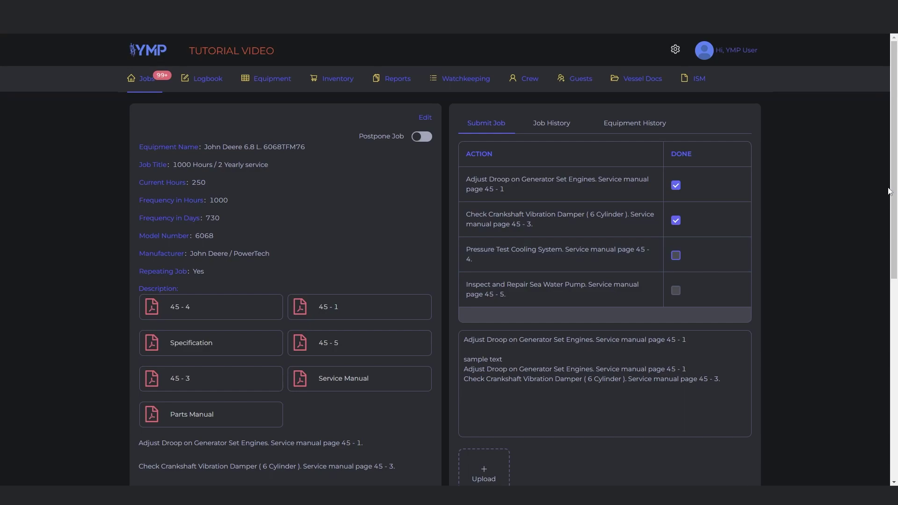
pyautogui.scroll(-1, 895, 202)
pyautogui.scroll(-3, 895, 203)
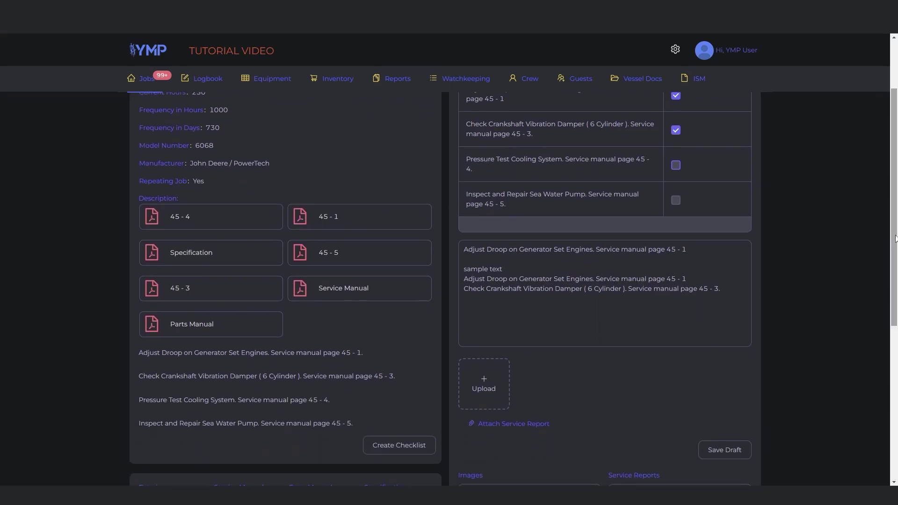
pyautogui.click(724, 452)
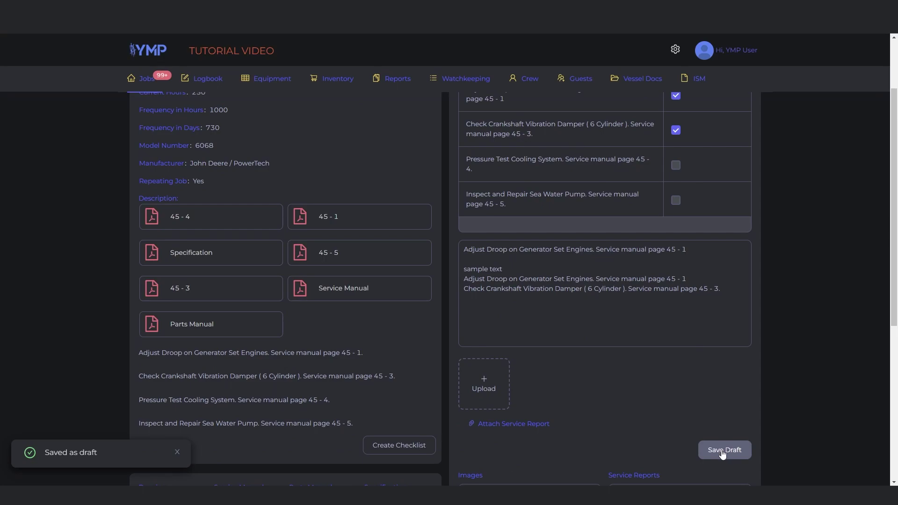
# - Upload the "sample" JPEG image to the John Deere job's work history
pyautogui.click(496, 390)
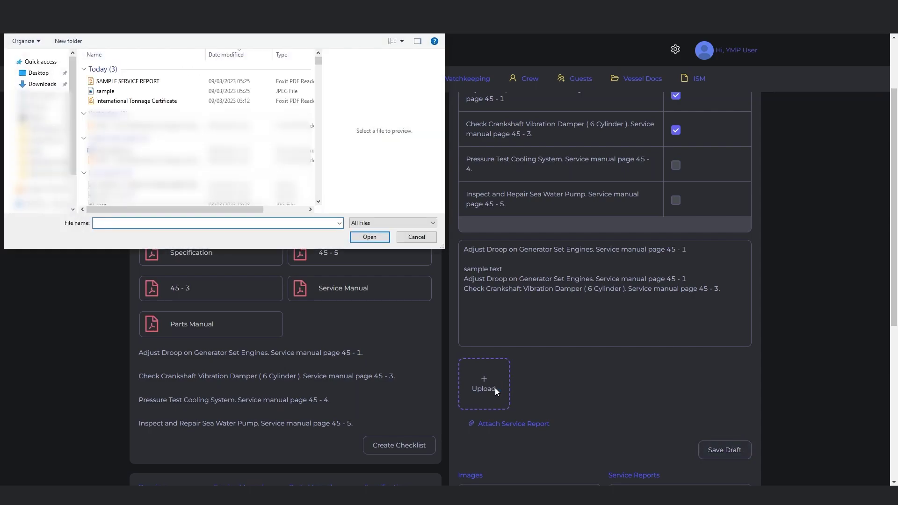
pyautogui.click(105, 91)
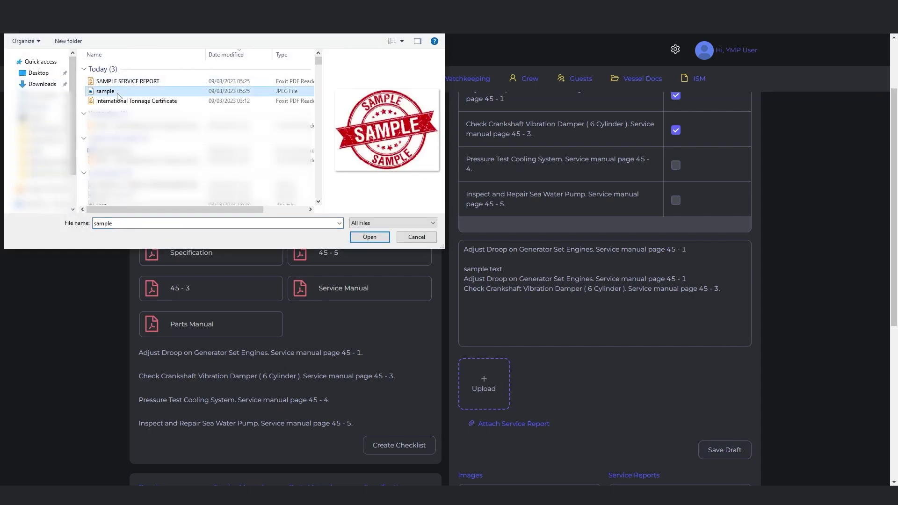
pyautogui.click(381, 237)
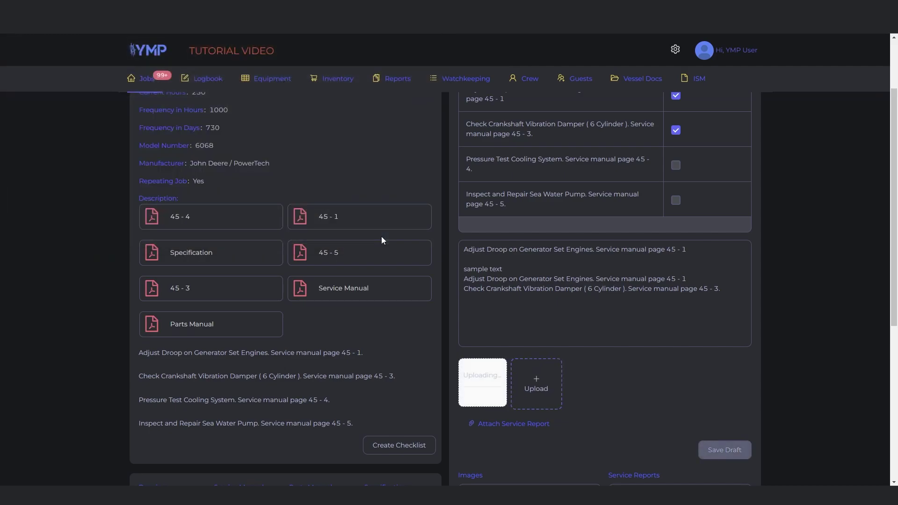